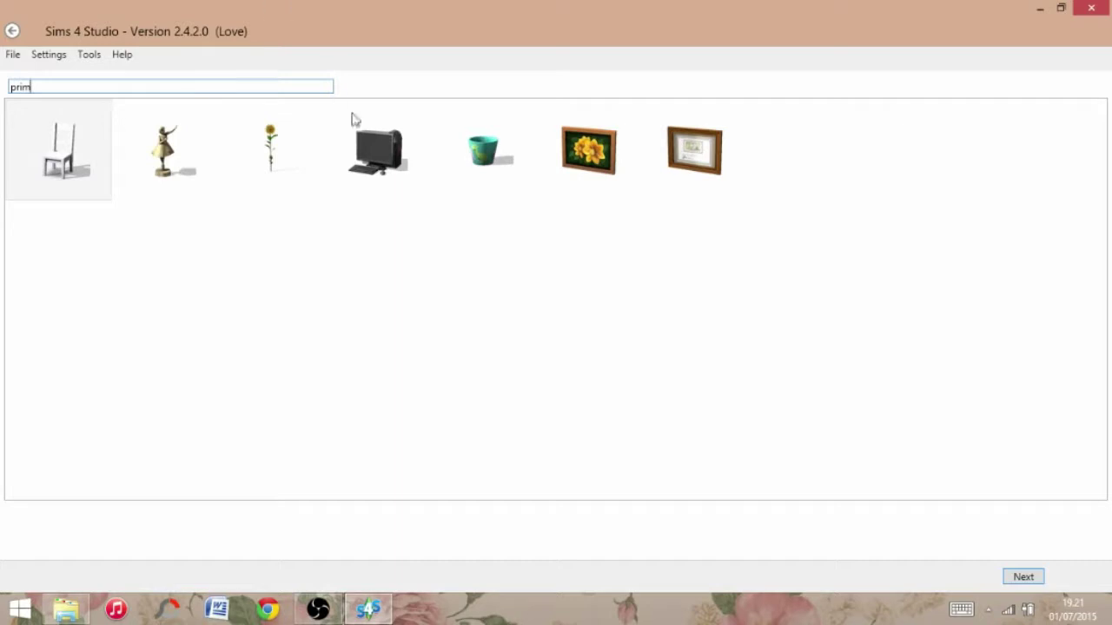
- Choose the yellow primrose painting as the base object and save the new package as Painting
{"action": "left_click", "coordinate": [603, 146]}
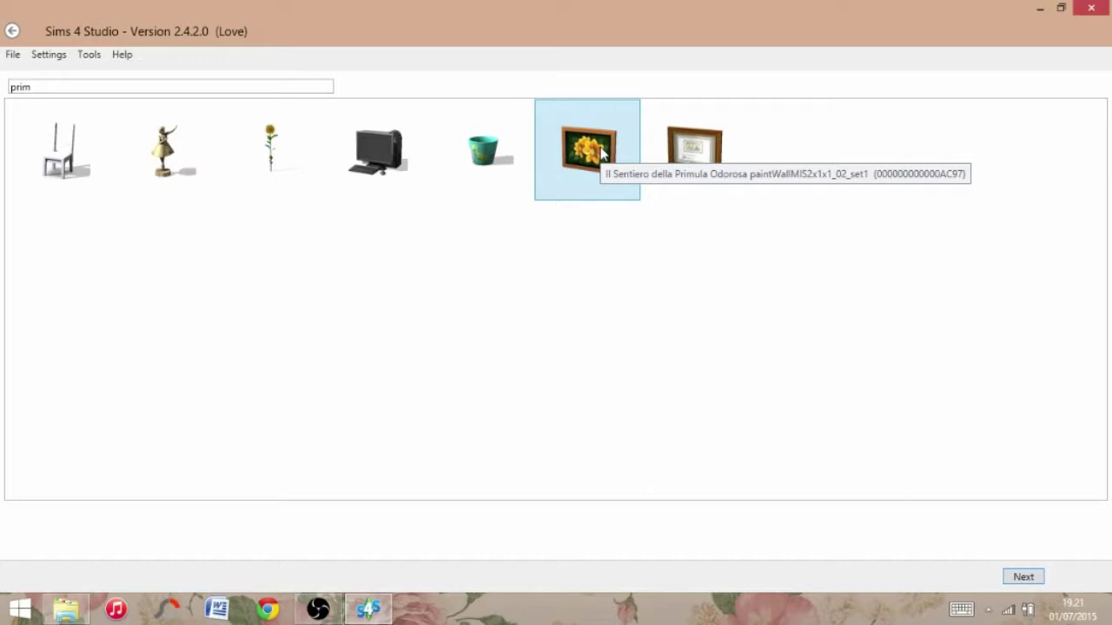
{"action": "left_click", "coordinate": [1034, 577]}
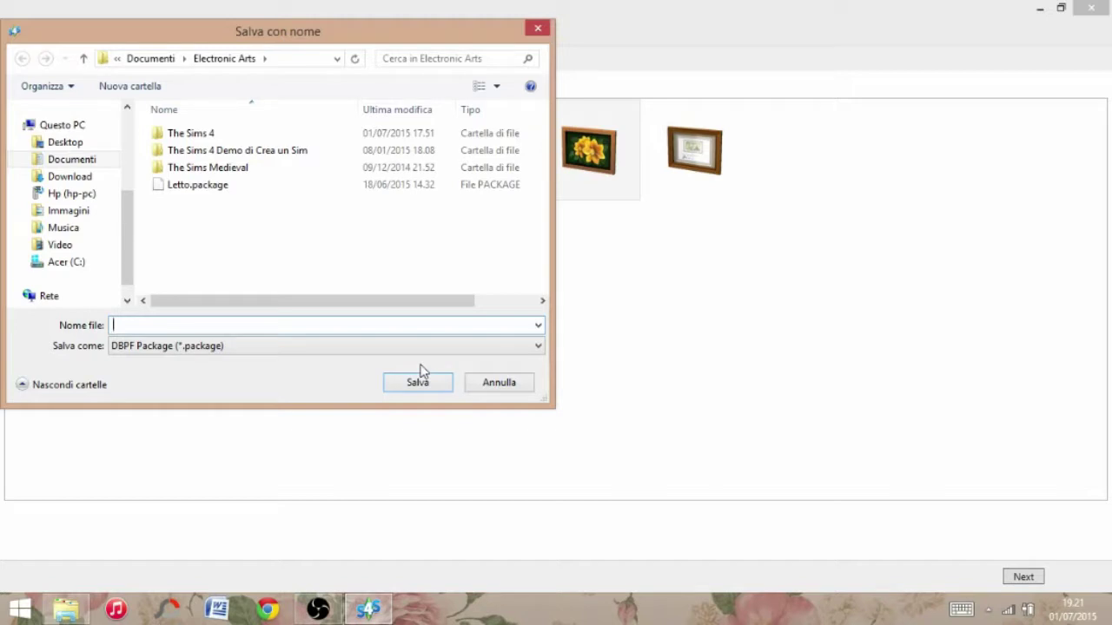
{"action": "type", "text": "Paintu"}
{"action": "left_click", "coordinate": [428, 387]}
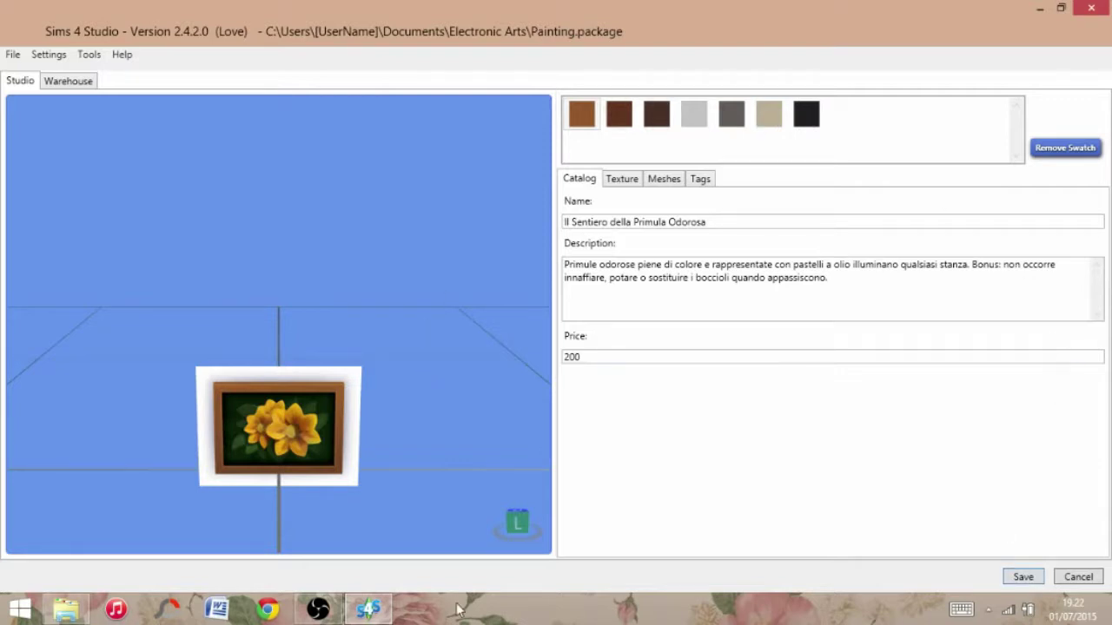
- Examine the painting in Sims 4 Studio by rotating the preview and comparing its frame colour swatches
{"action": "left_click", "coordinate": [332, 615]}
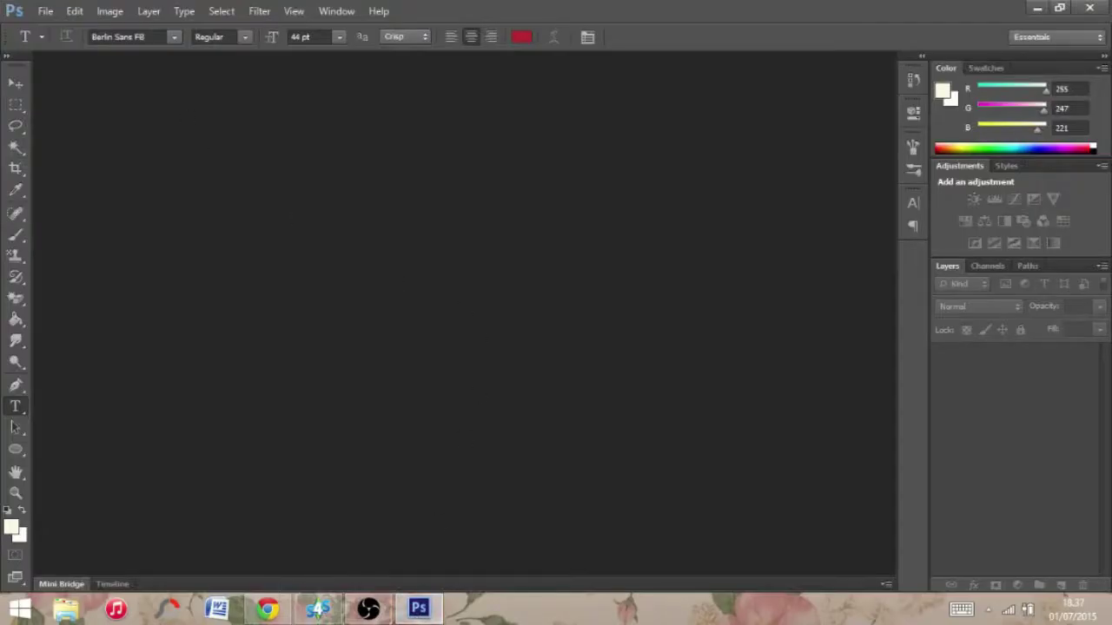
{"action": "left_click", "coordinate": [318, 610]}
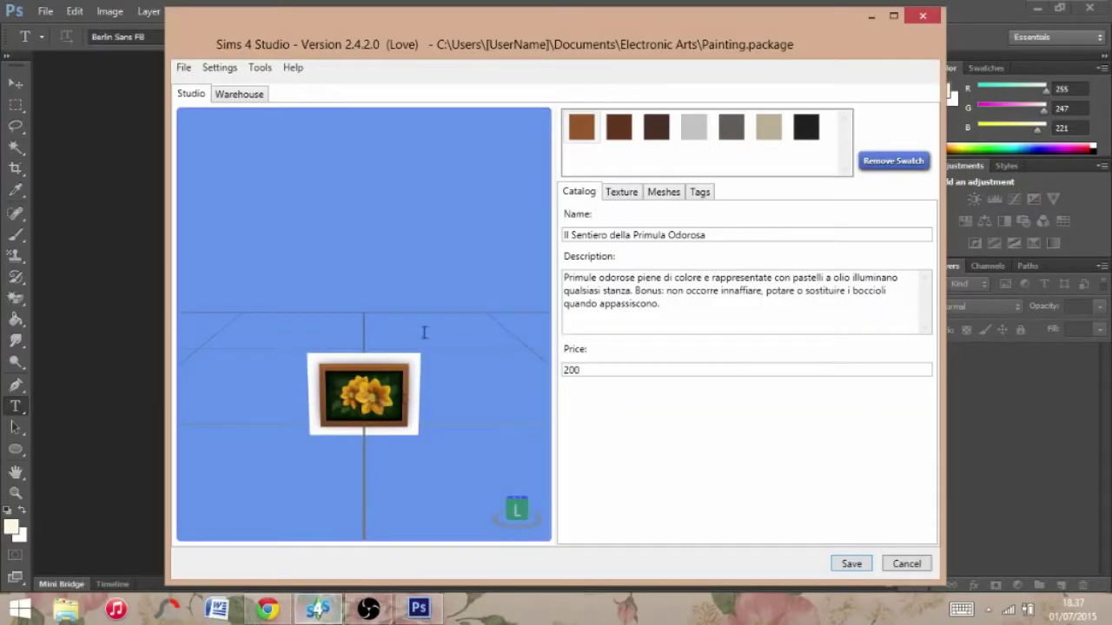
{"action": "left_click_drag", "start_coordinate": [401, 370], "coordinate": [429, 297]}
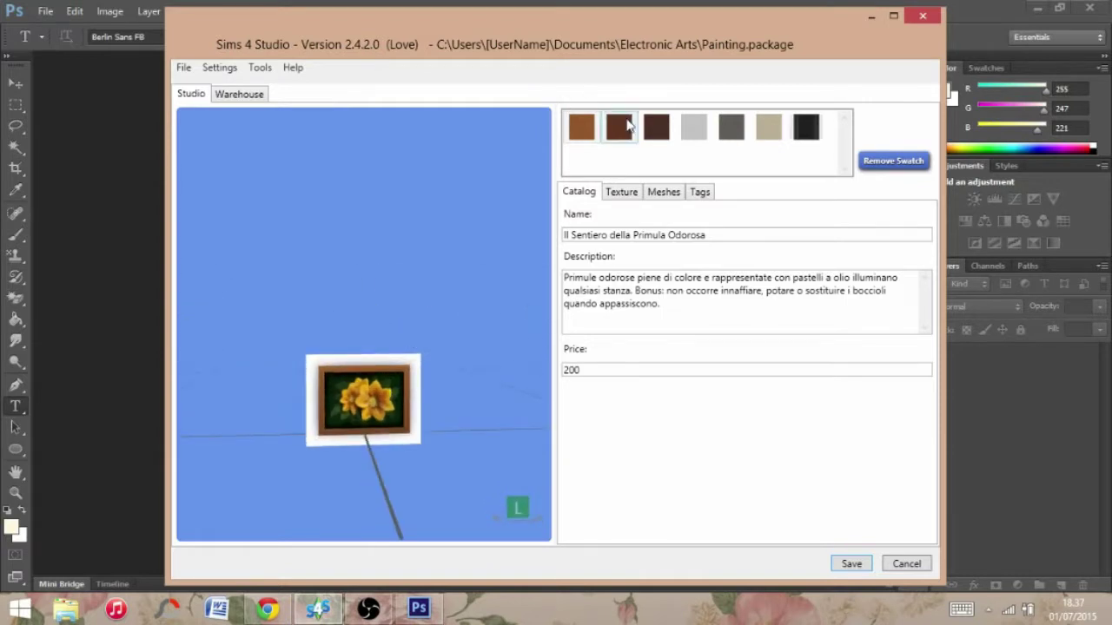
{"action": "left_click", "coordinate": [656, 128]}
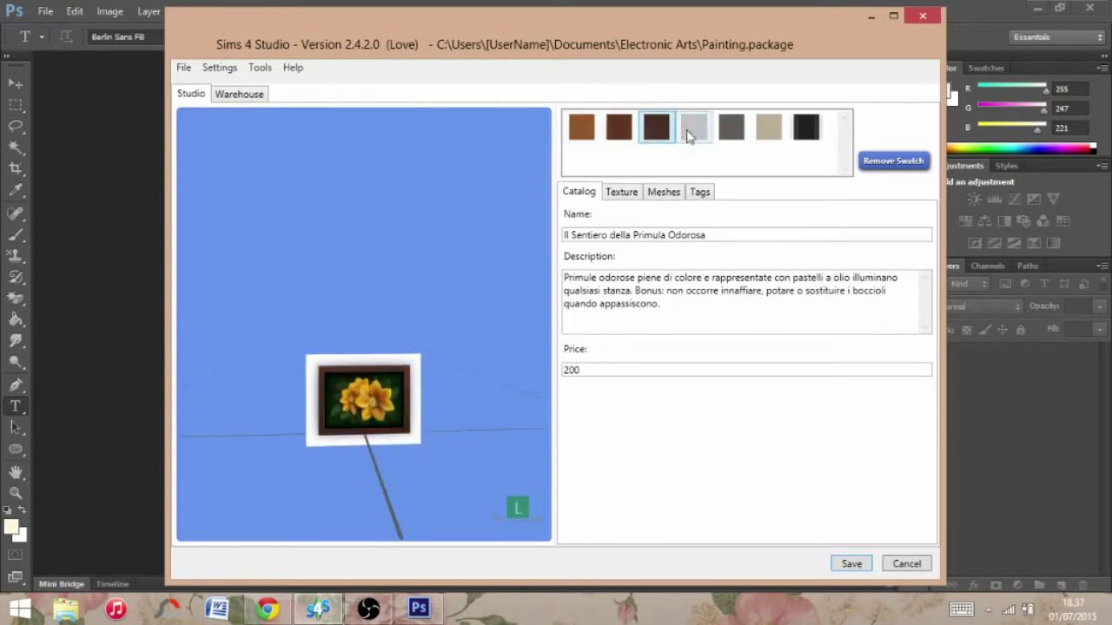
{"action": "left_click", "coordinate": [692, 129]}
{"action": "left_click", "coordinate": [590, 128]}
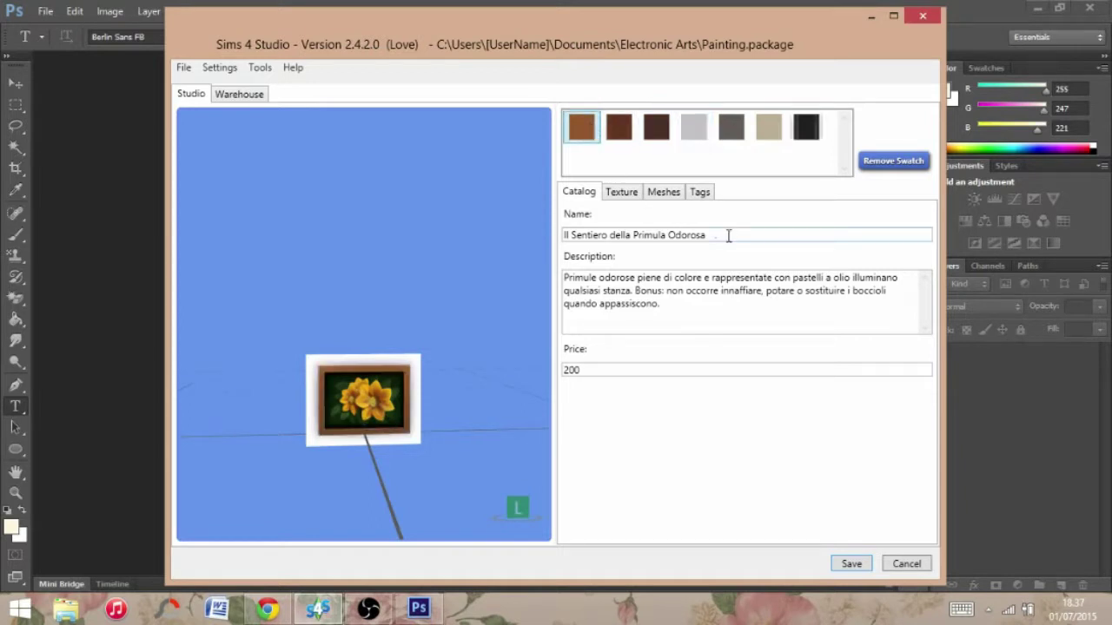
- Set the painting's catalog name to "Fiori dal Mondo"
{"action": "left_click_drag", "start_coordinate": [729, 236], "coordinate": [461, 253]}
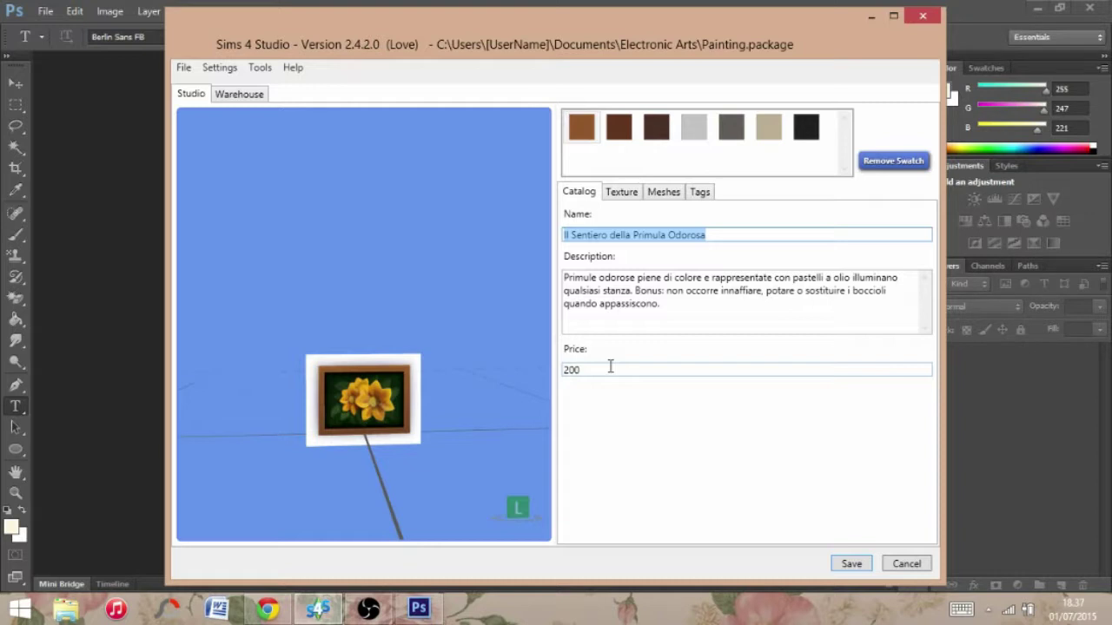
{"action": "type", "text": "Fin"}
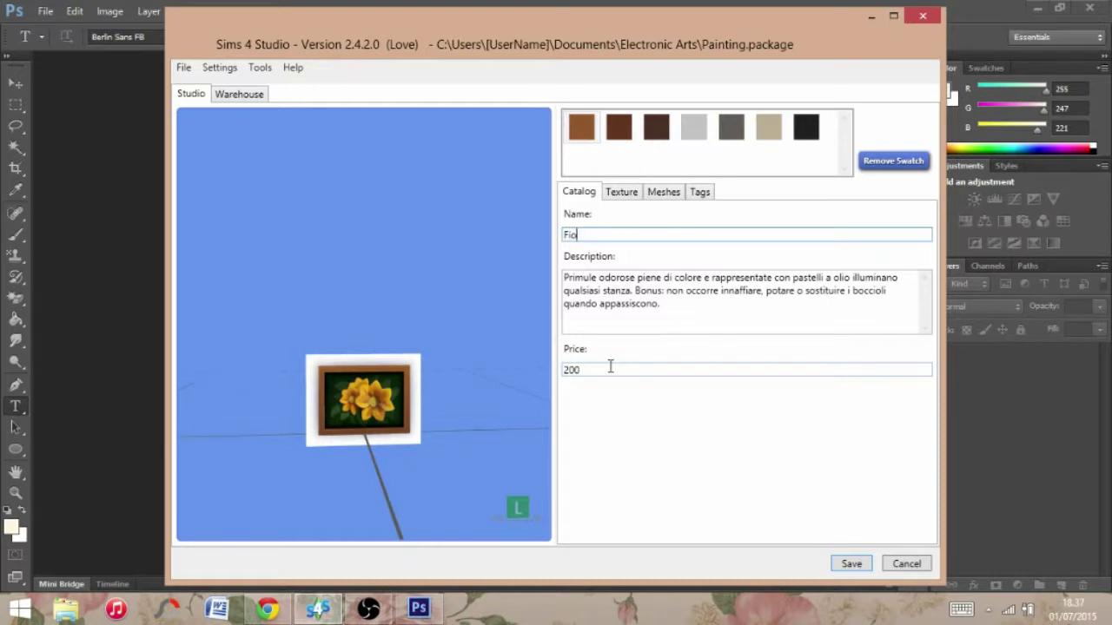
{"action": "type", "text": "ri dal Mondo"}
- Replace the painting's catalog description with "Vari fiori di varie parti del mondo"
{"action": "left_click_drag", "start_coordinate": [735, 311], "coordinate": [496, 248]}
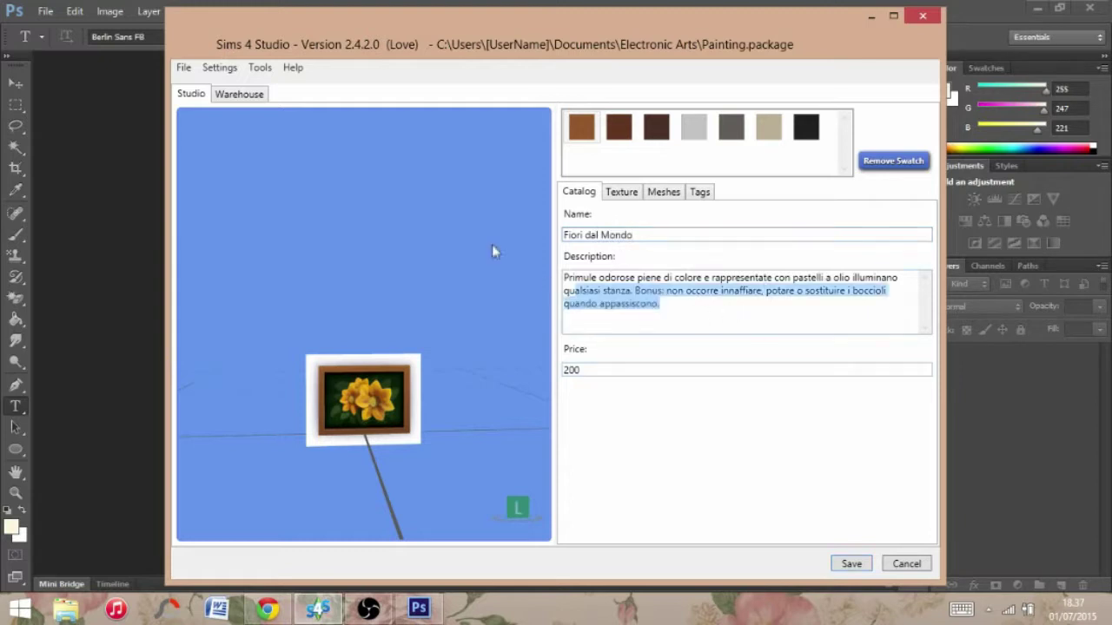
{"action": "key", "text": "BackSpace"}
{"action": "type", "text": "Vari"}
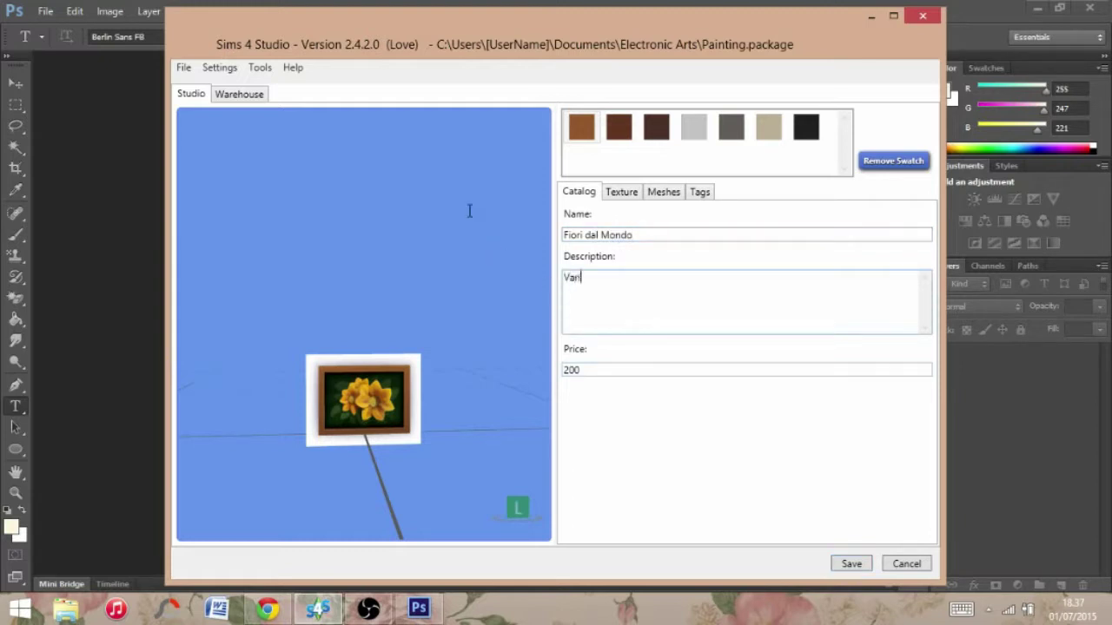
{"action": "type", "text": " fiori di varie parti del mond"}
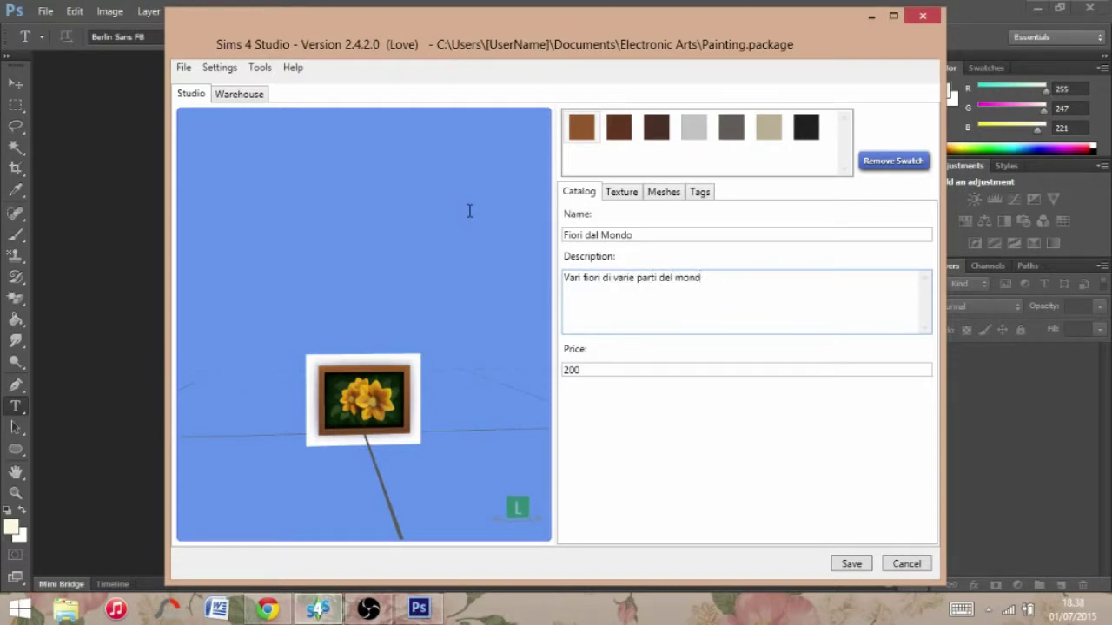
{"action": "type", "text": "o"}
- Set the painting's price to 100
{"action": "double_click", "coordinate": [580, 370]}
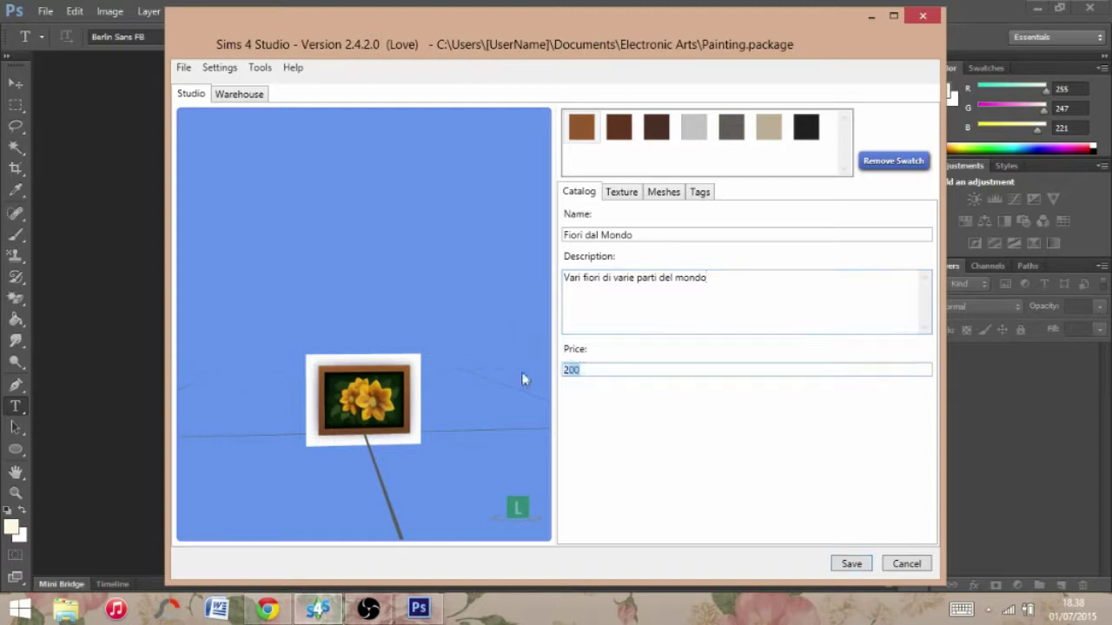
{"action": "key", "text": "End"}
{"action": "key", "text": "BackSpace"}
{"action": "key", "text": "BackSpace"}
{"action": "key", "text": "BackSpace"}
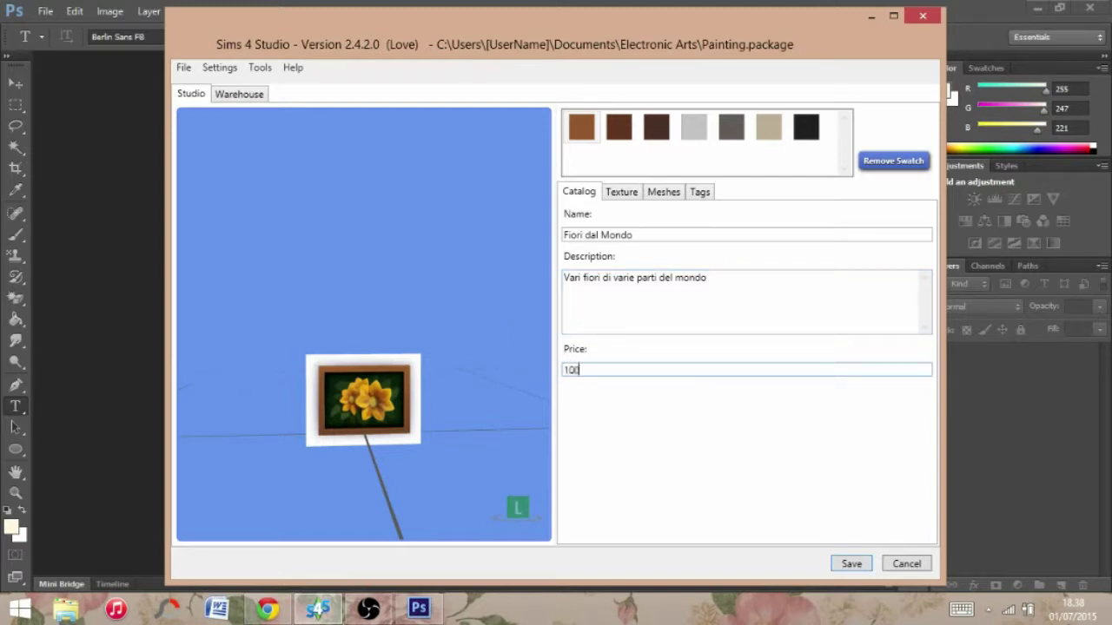
- Export the texture of the first brown swatch as ChocoBrown.dds in the Electronic Arts folder
{"action": "left_click", "coordinate": [580, 129]}
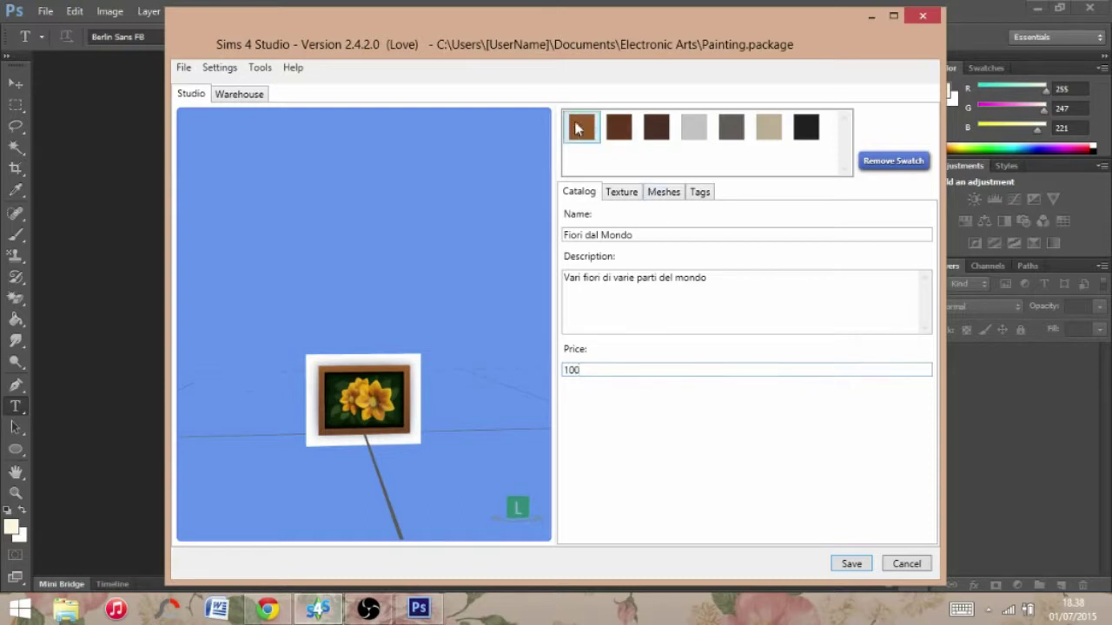
{"action": "left_click", "coordinate": [622, 192]}
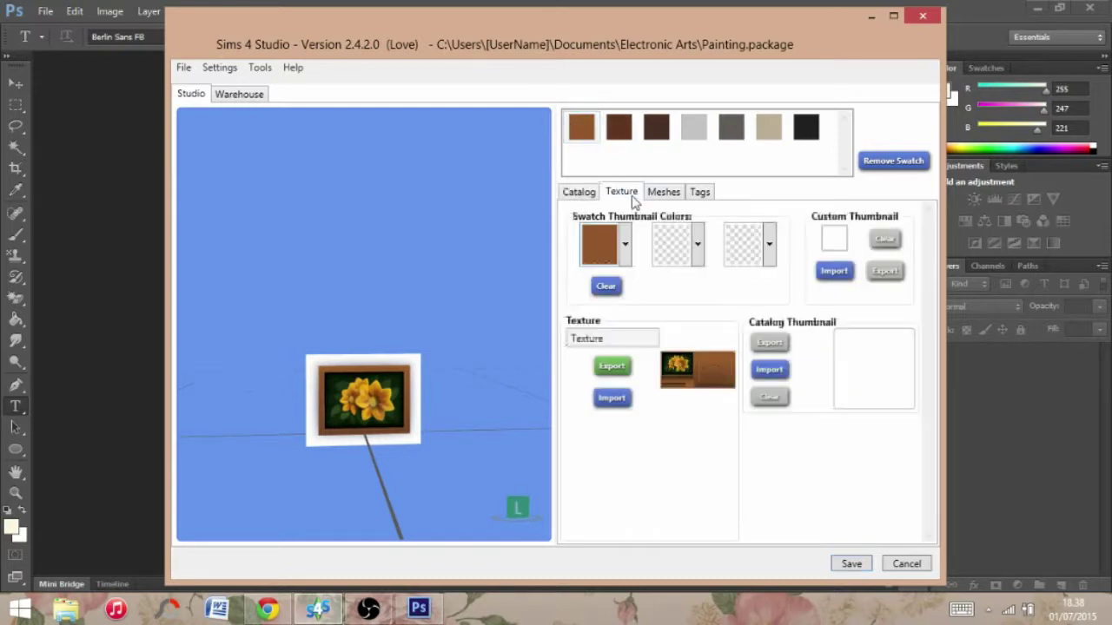
{"action": "left_click", "coordinate": [612, 369]}
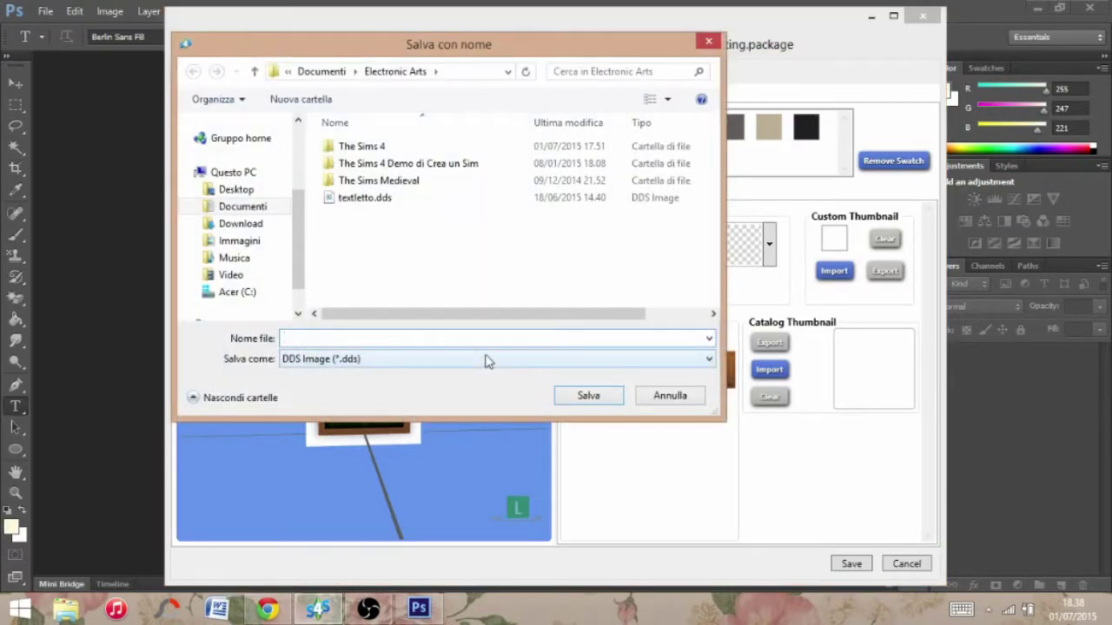
{"action": "type", "text": "Bd"}
{"action": "key", "text": "BackSpace"}
{"action": "key", "text": "BackSpace"}
{"action": "type", "text": "Chocoll"}
{"action": "left_click", "coordinate": [598, 398]}
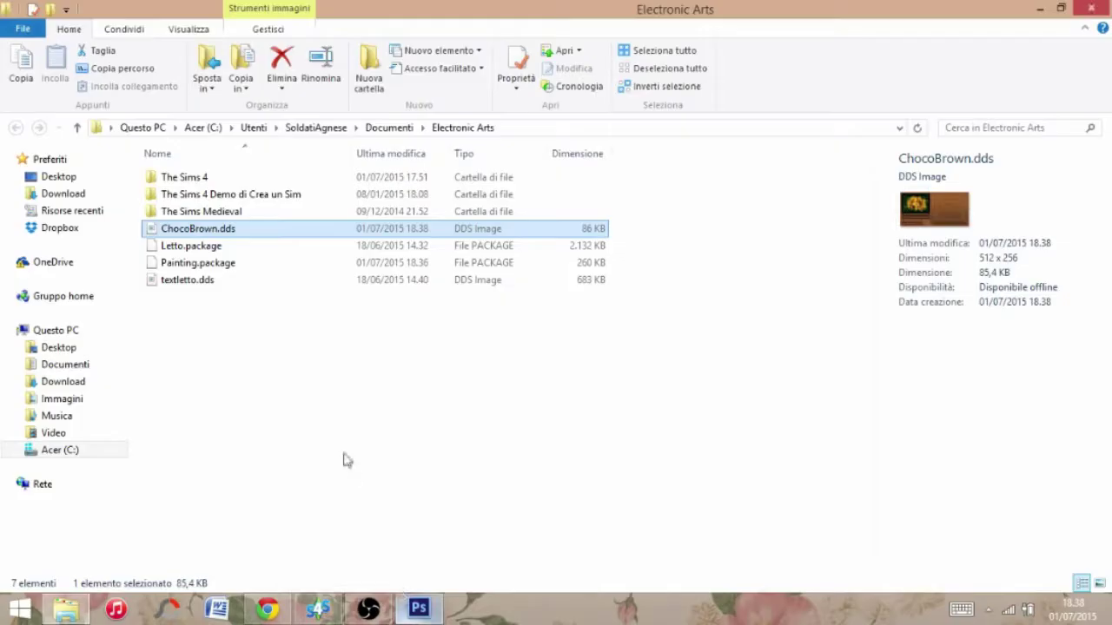
- Open ChocoBrown.dds in Photoshop using default sizes and cover the yellow flower picture with a Content-Aware fill at 100% opacity
{"action": "left_click_drag", "start_coordinate": [283, 233], "coordinate": [449, 424]}
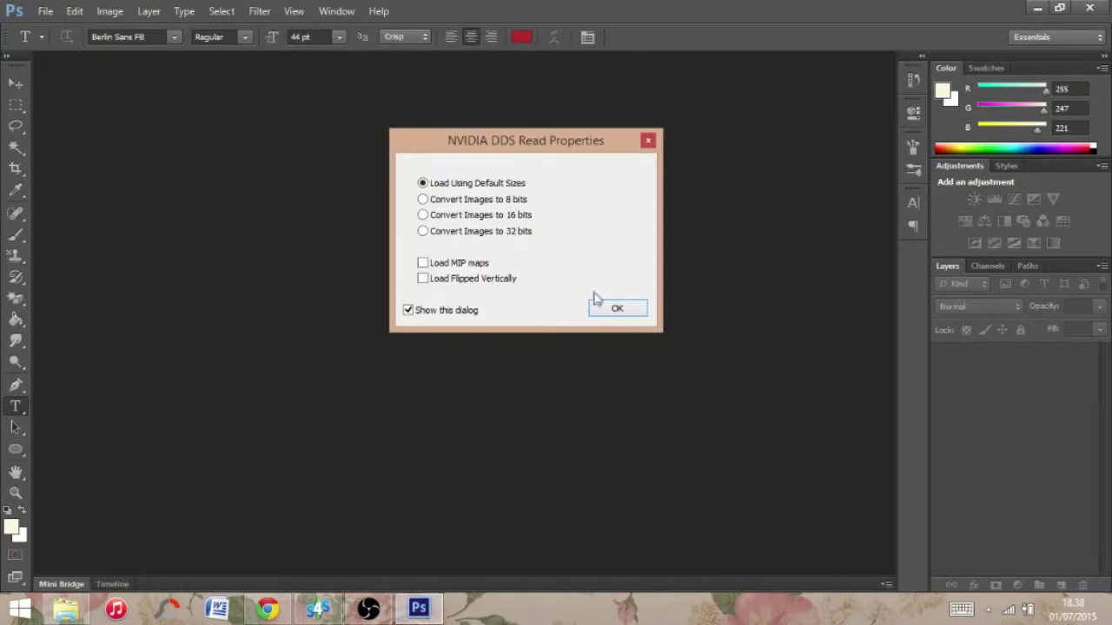
{"action": "left_click", "coordinate": [604, 316]}
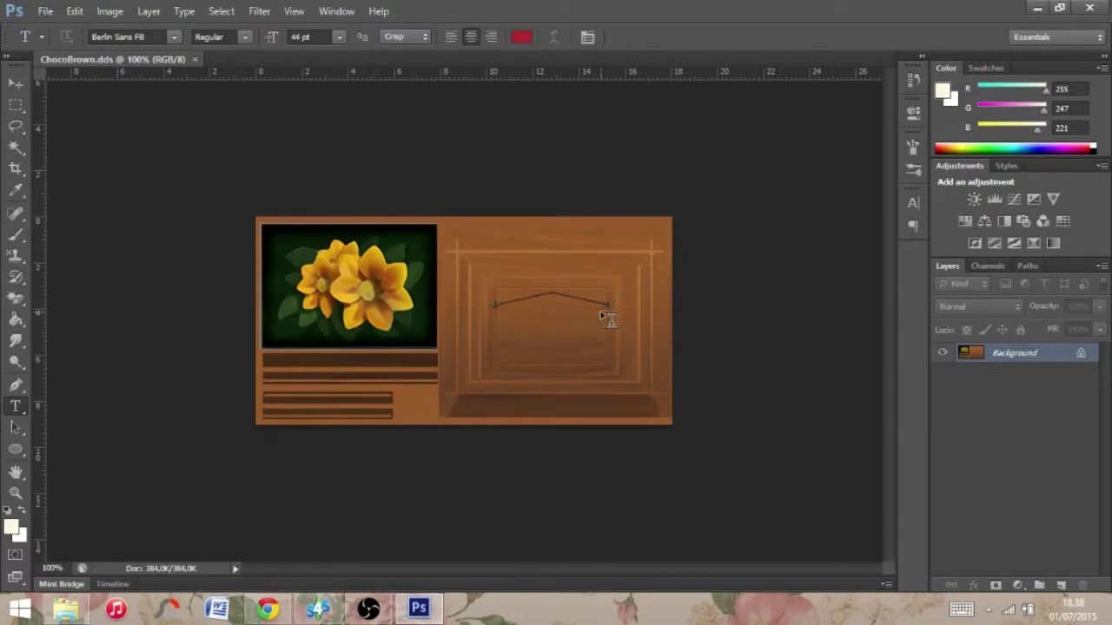
{"action": "left_click", "coordinate": [15, 104]}
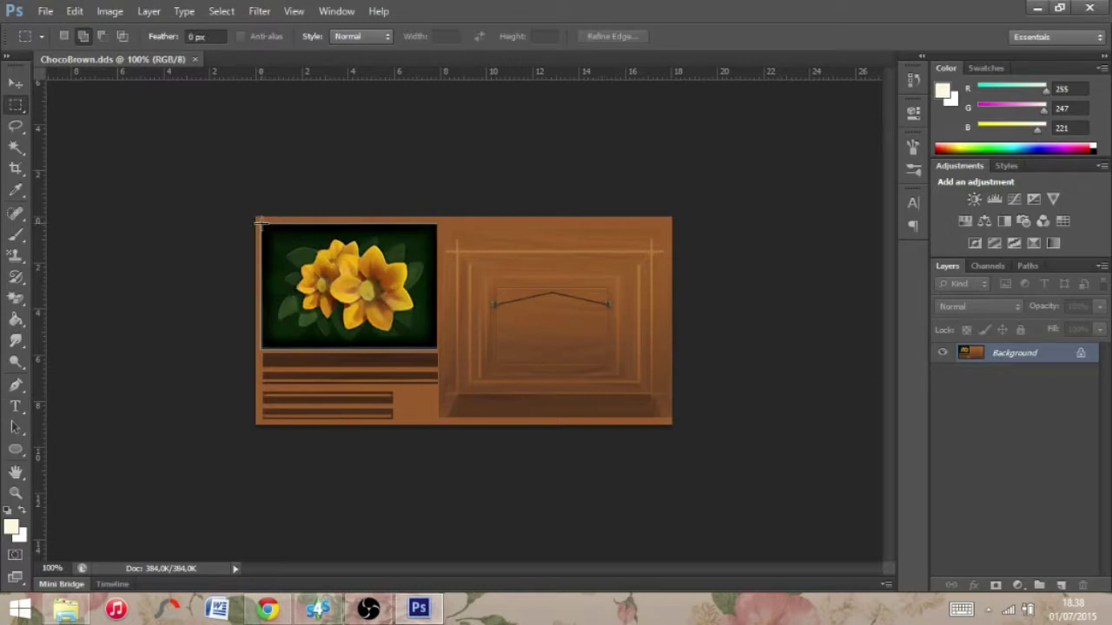
{"action": "left_click_drag", "start_coordinate": [259, 223], "coordinate": [437, 349]}
{"action": "key", "text": "Delete"}
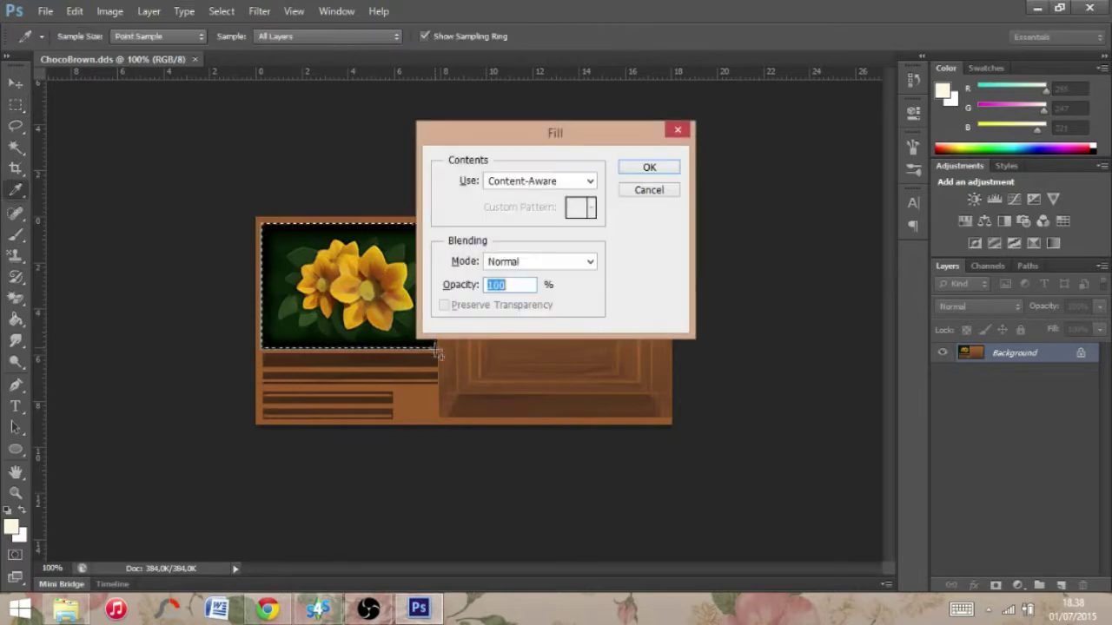
{"action": "left_click", "coordinate": [650, 168]}
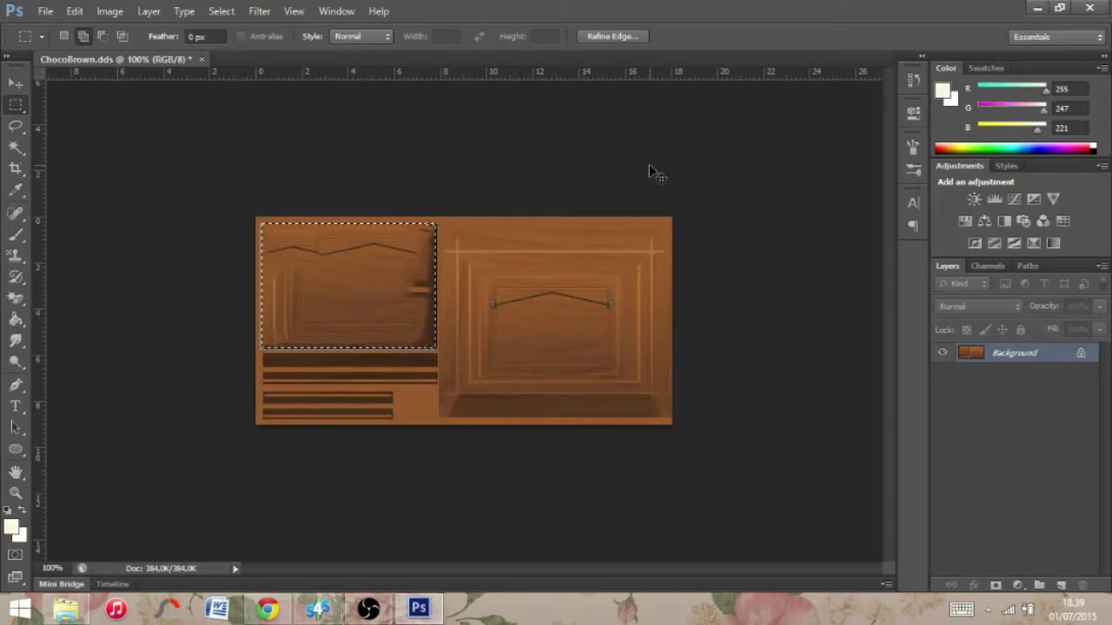
- Switch to Chrome and search Google Images for "monoi flower"
{"action": "key", "text": "alt+Tab"}
{"action": "left_click", "coordinate": [346, 97]}
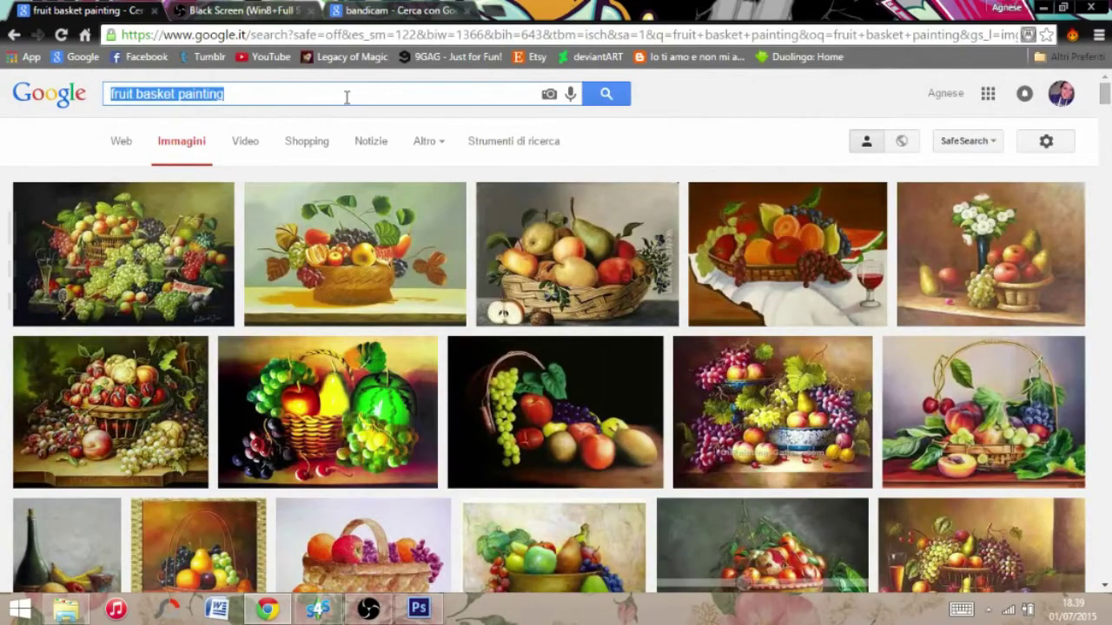
{"action": "type", "text": "monoi flower"}
{"action": "key", "text": "Return"}
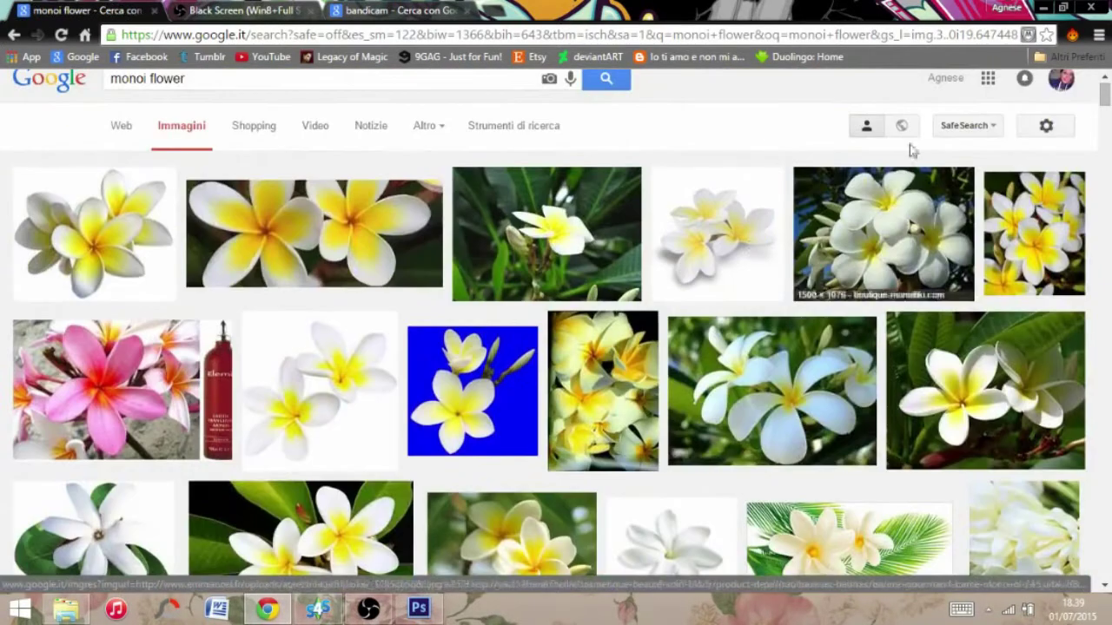
- Copy the full-size photo of white and yellow flowers among green leaves and paste it into ChocoBrown.dds in Photoshop
{"action": "left_click", "coordinate": [985, 391]}
{"action": "left_click", "coordinate": [867, 314]}
{"action": "right_click", "coordinate": [304, 245]}
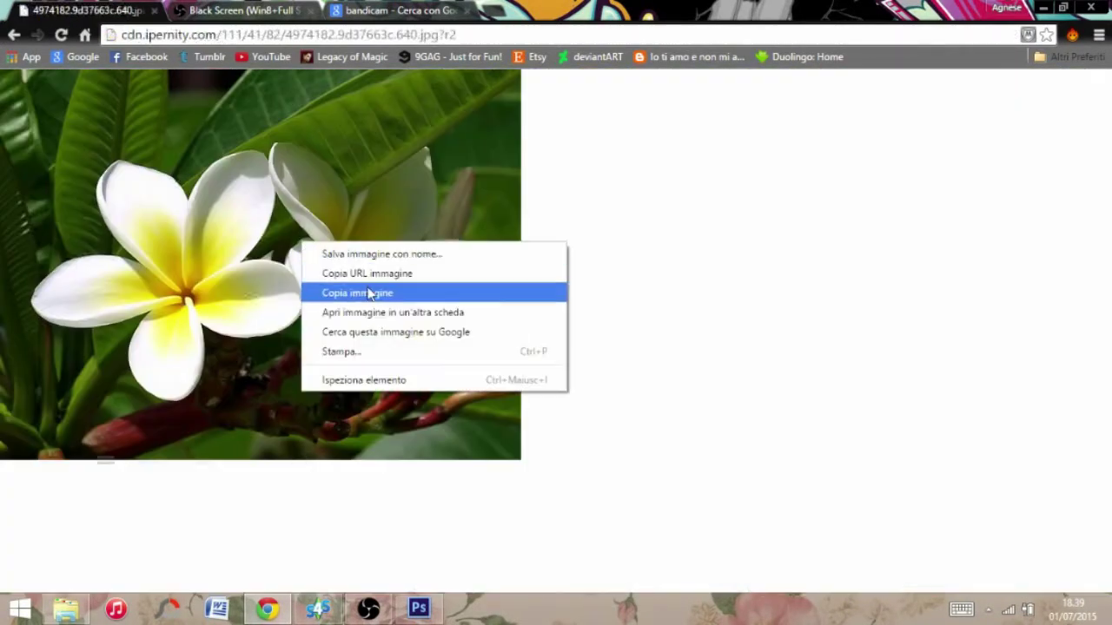
{"action": "left_click", "coordinate": [369, 292]}
{"action": "left_click", "coordinate": [418, 608]}
{"action": "key", "text": "ctrl+v"}
- Scale the pasted flower photo to about 33.44% width and 31.46% height over the former picture area
{"action": "left_click", "coordinate": [16, 85]}
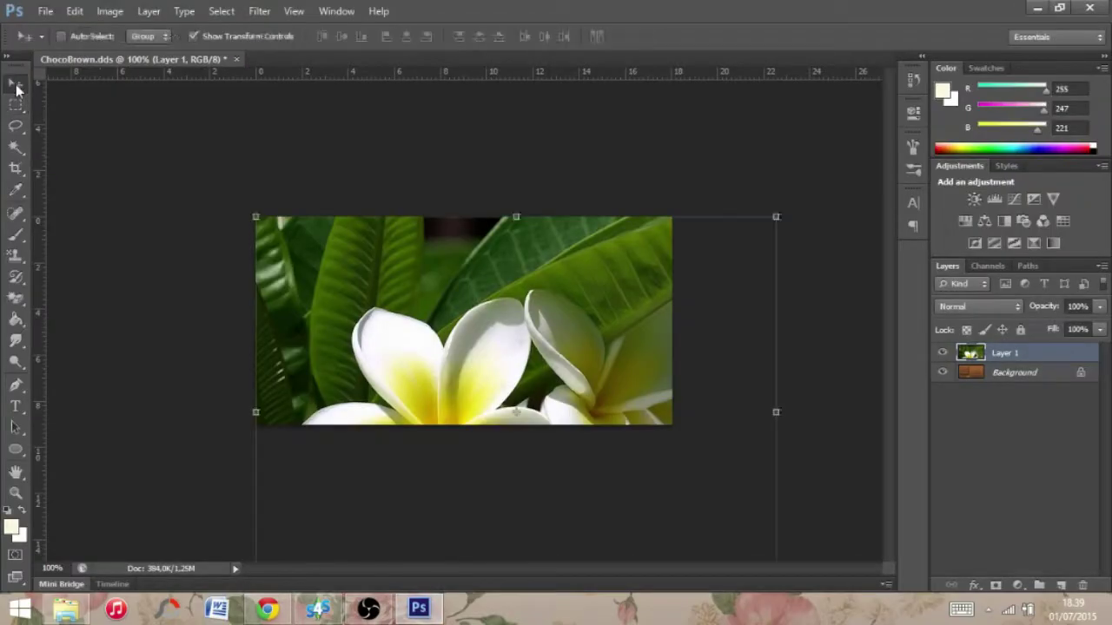
{"action": "left_click_drag", "start_coordinate": [249, 214], "coordinate": [475, 356]}
{"action": "mouse_move", "coordinate": [419, 325]}
{"action": "left_mouse_down"}
{"action": "mouse_move", "coordinate": [387, 320]}
{"action": "mouse_move", "coordinate": [425, 344]}
{"action": "left_mouse_up"}
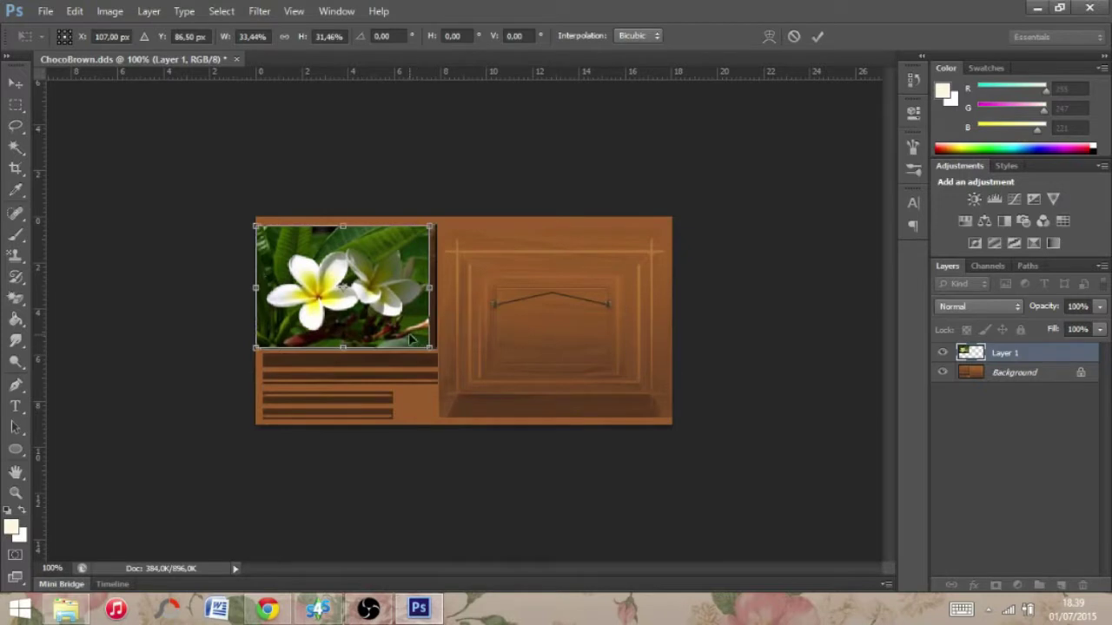
- Nudge the flower photo right and down to line it up with the texture's picture area
{"action": "key", "text": "Right"}
{"action": "key", "text": "Right"}
{"action": "key", "text": "Right"}
{"action": "key", "text": "Right"}
{"action": "key", "text": "Right"}
{"action": "key", "text": "Right"}
{"action": "key", "text": "Right"}
{"action": "key", "text": "Right"}
{"action": "key", "text": "Down"}
{"action": "key", "text": "Down"}
{"action": "key", "text": "Down"}
{"action": "key", "text": "Down"}
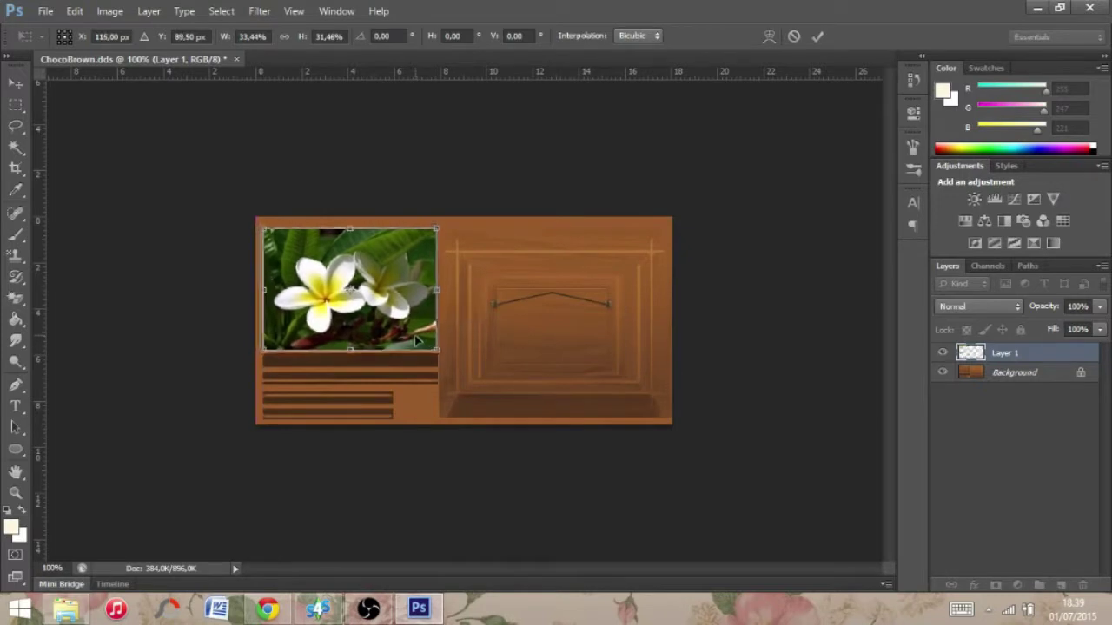
- Shrink the flower photo slightly, shift it left, stretch its right edge to fill the picture area, and apply the transform
{"action": "mouse_move", "coordinate": [416, 341]}
{"action": "left_mouse_down"}
{"action": "mouse_move", "coordinate": [439, 306]}
{"action": "mouse_move", "coordinate": [429, 347]}
{"action": "left_mouse_up"}
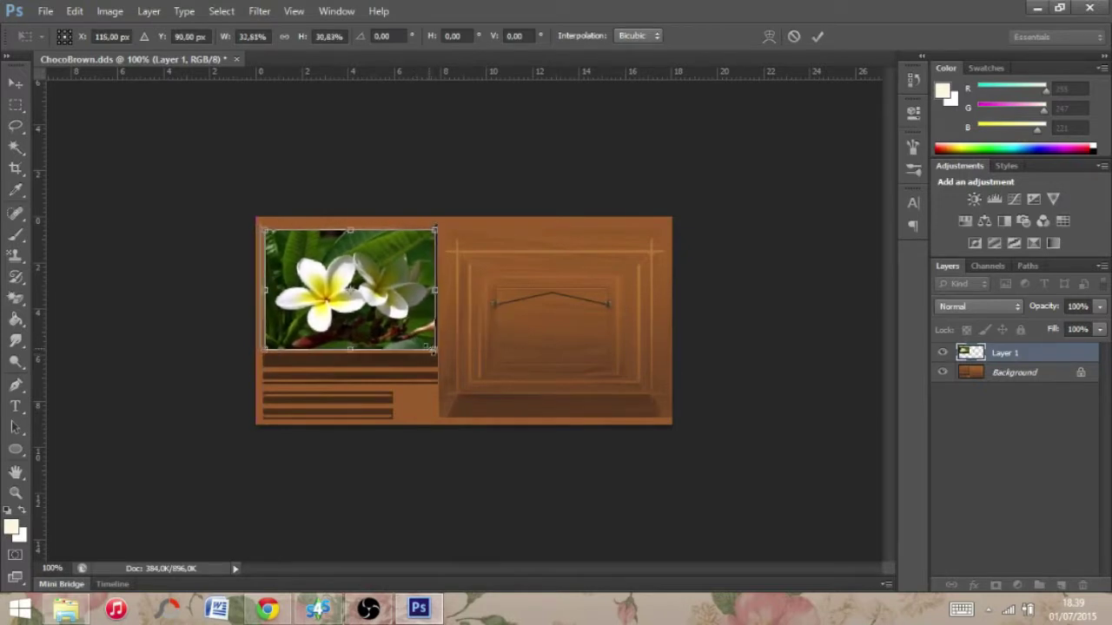
{"action": "key", "text": "Left"}
{"action": "key", "text": "Left"}
{"action": "key", "text": "Left"}
{"action": "key", "text": "Left"}
{"action": "key", "text": "Up"}
{"action": "key", "text": "Up"}
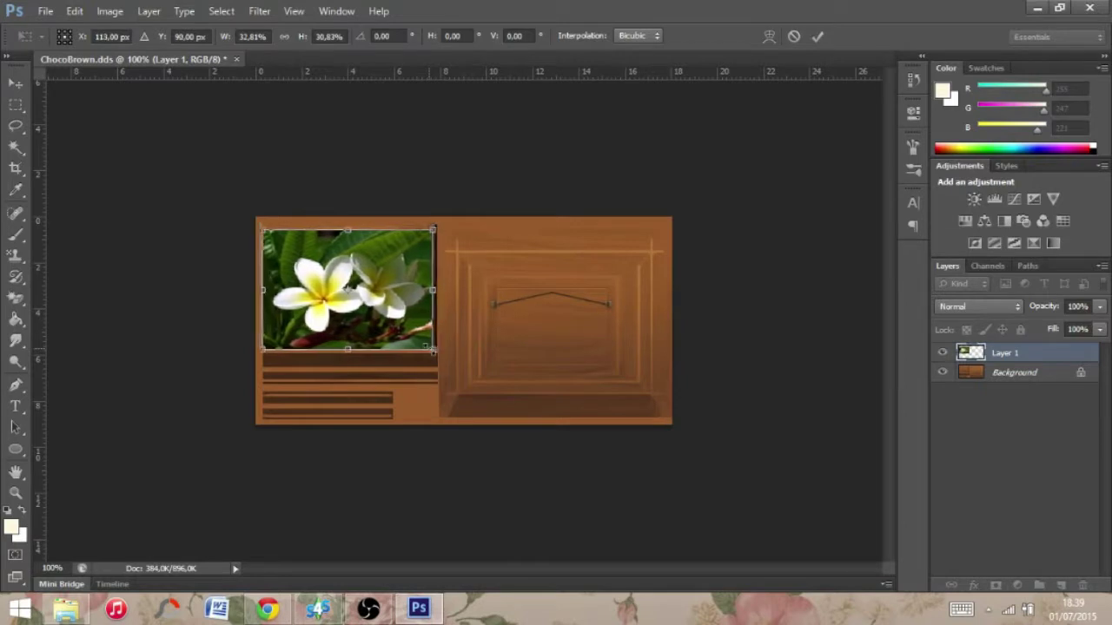
{"action": "left_click_drag", "start_coordinate": [435, 310], "coordinate": [437, 310]}
{"action": "left_click", "coordinate": [818, 36]}
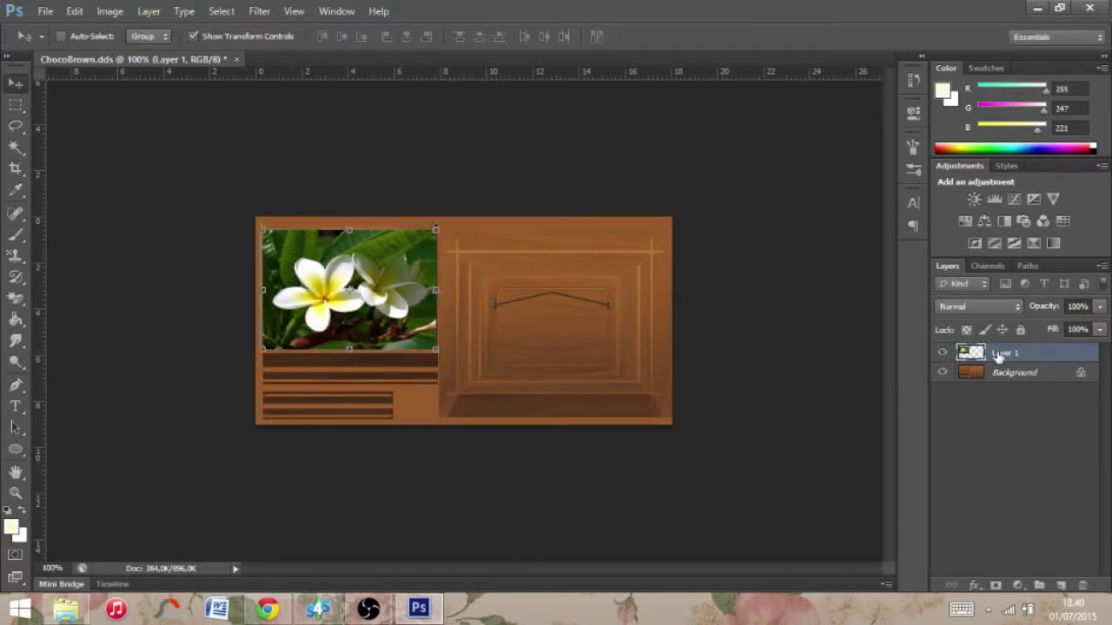
- Select the flower photo's area on Layer 1 with a rectangular marquee and open the Oil Paint filter for it
{"action": "left_click", "coordinate": [15, 104]}
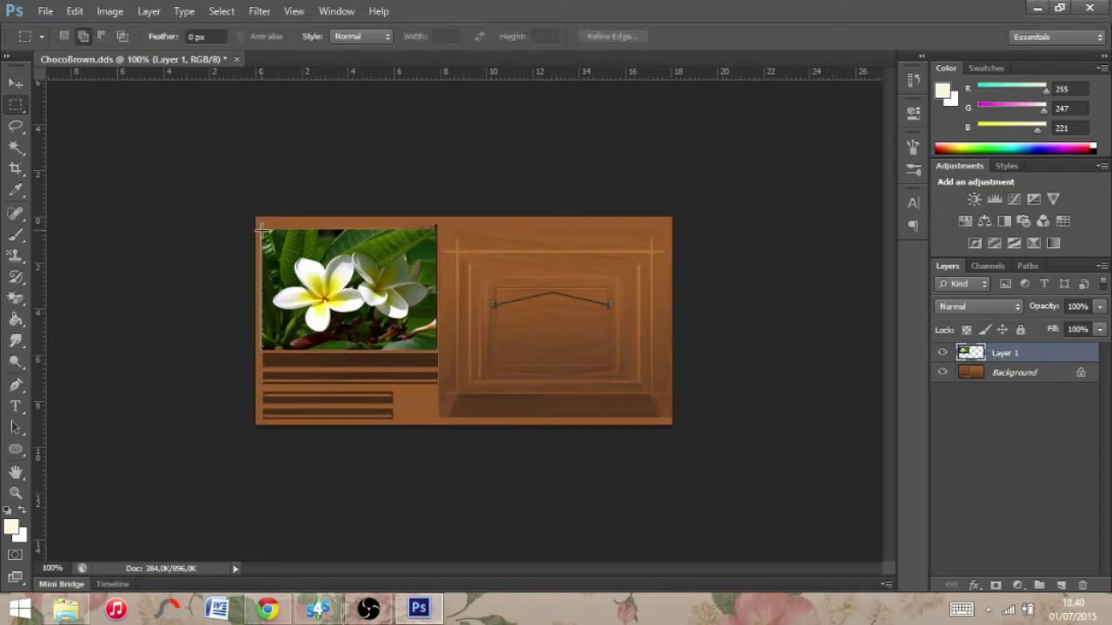
{"action": "left_click_drag", "start_coordinate": [261, 229], "coordinate": [436, 350]}
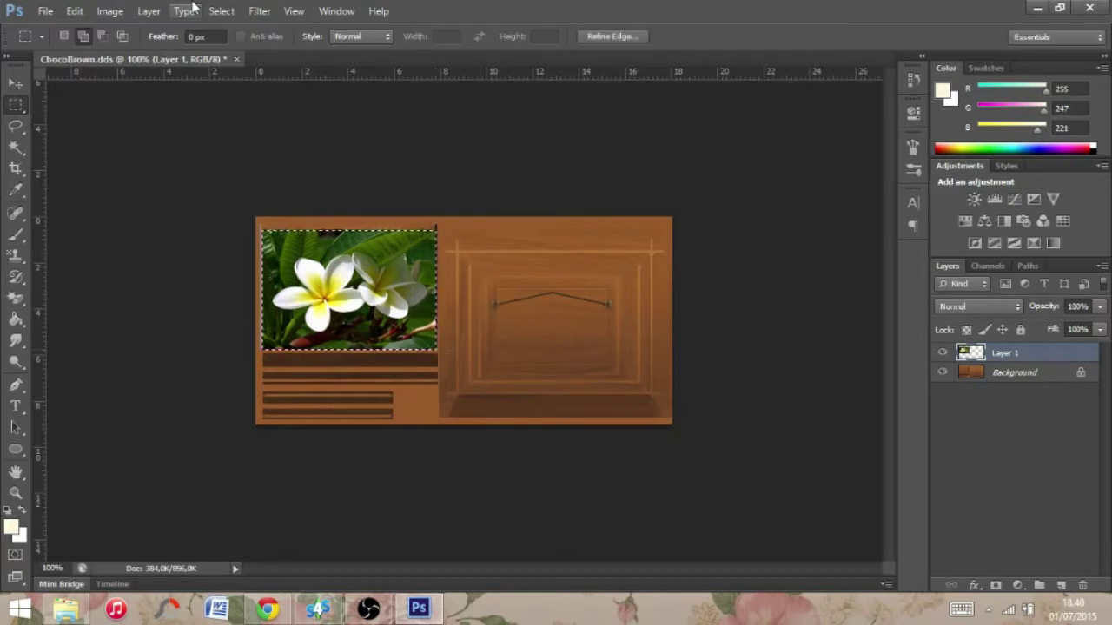
{"action": "left_click", "coordinate": [111, 11]}
{"action": "mouse_move", "coordinate": [75, 11]}
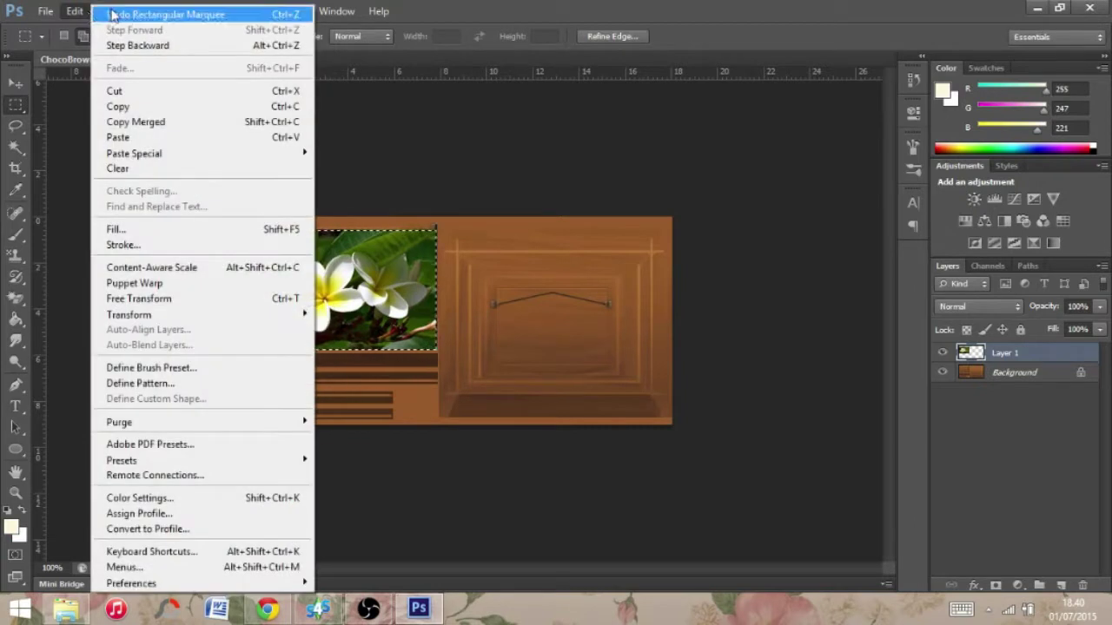
{"action": "mouse_move", "coordinate": [146, 11]}
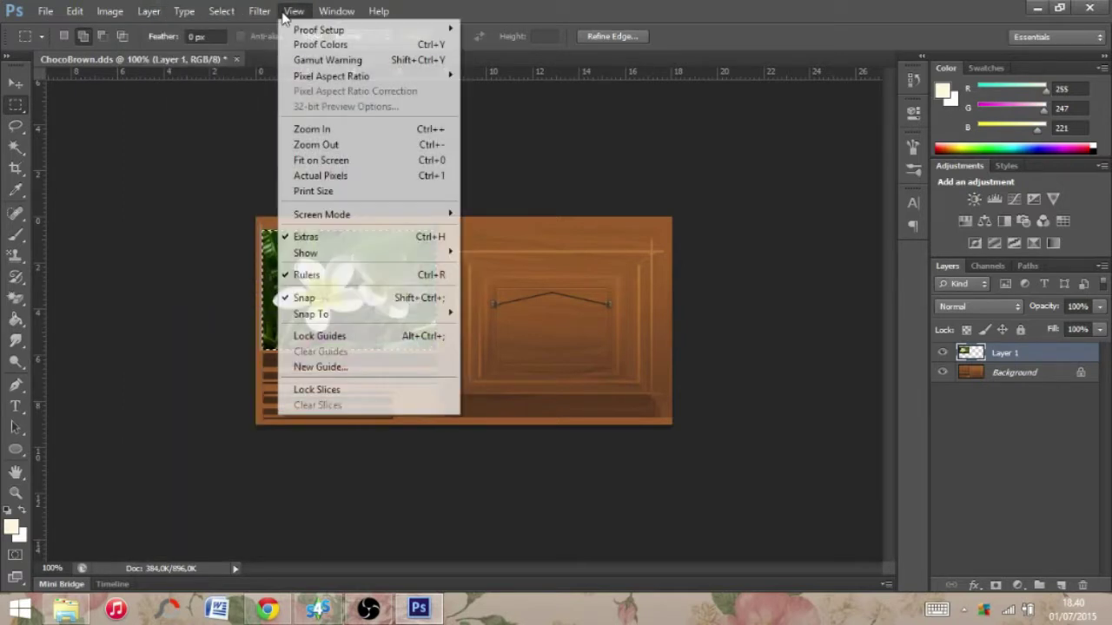
{"action": "mouse_move", "coordinate": [271, 14]}
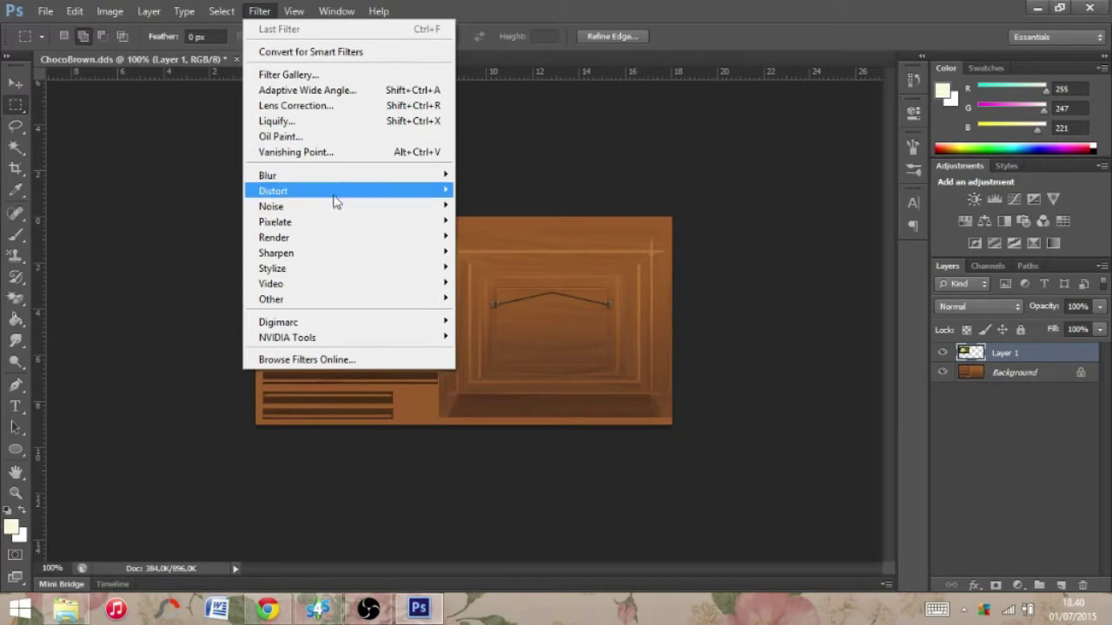
{"action": "mouse_move", "coordinate": [339, 195]}
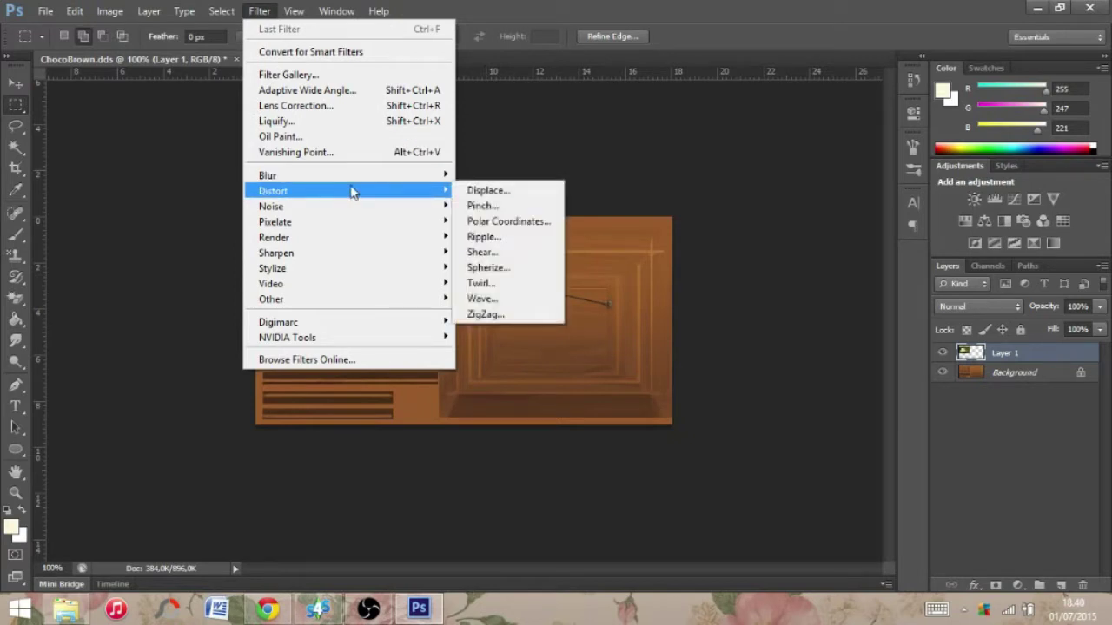
{"action": "left_click", "coordinate": [373, 137]}
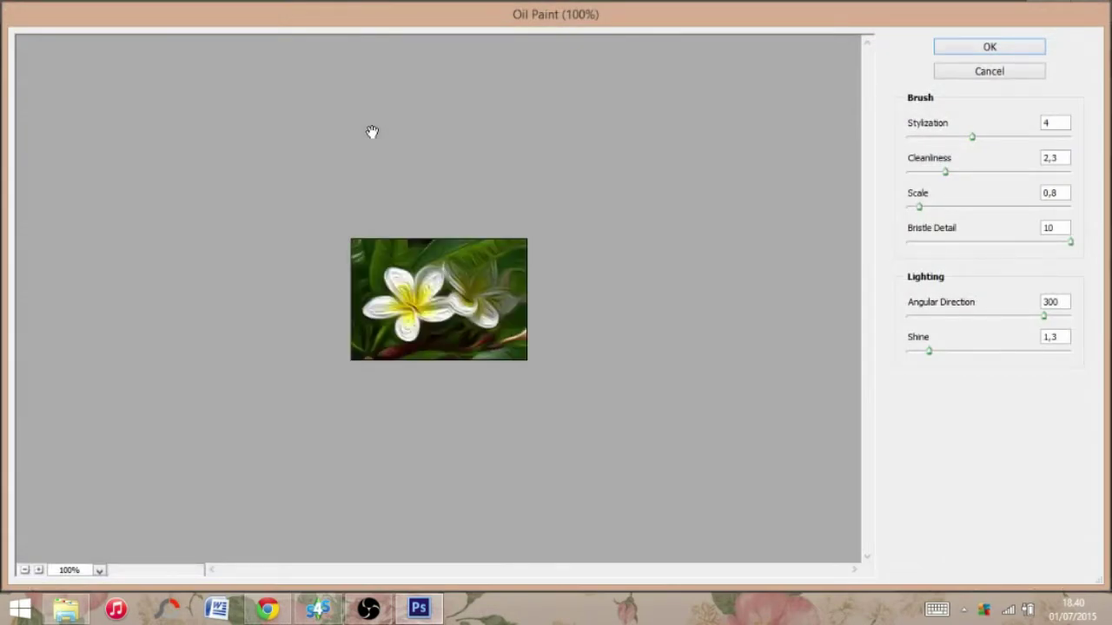
- Set the Oil Paint stylization to 0.2, cleanliness to 6.25, scale to 6.14, angular direction to 111.6 and shine to 0.85
{"action": "left_click_drag", "start_coordinate": [973, 137], "coordinate": [927, 144]}
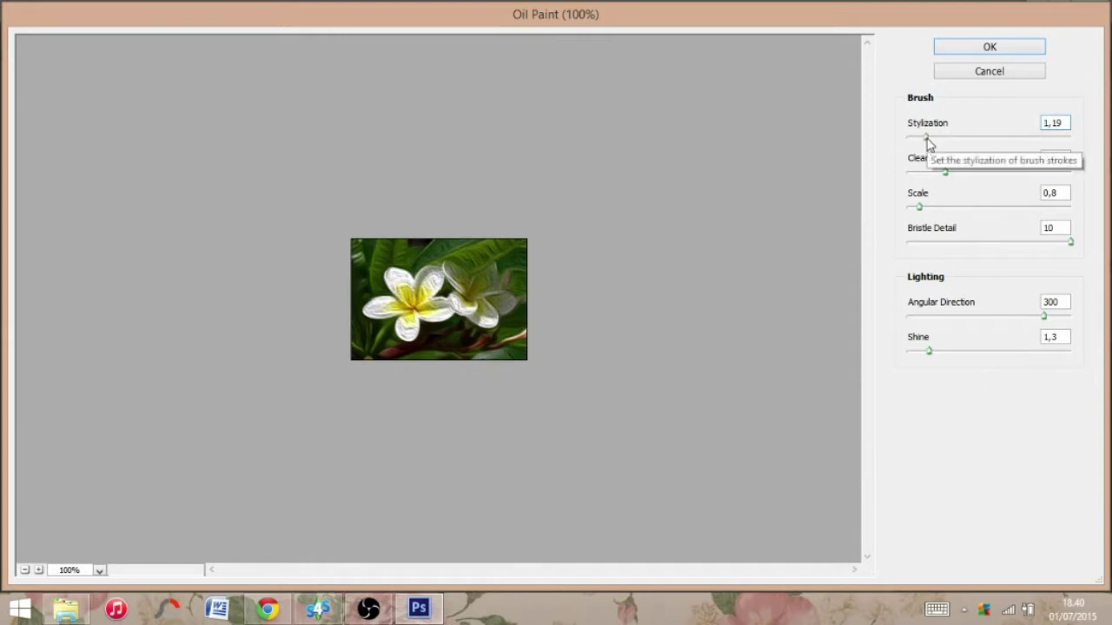
{"action": "left_click_drag", "start_coordinate": [926, 140], "coordinate": [1012, 178]}
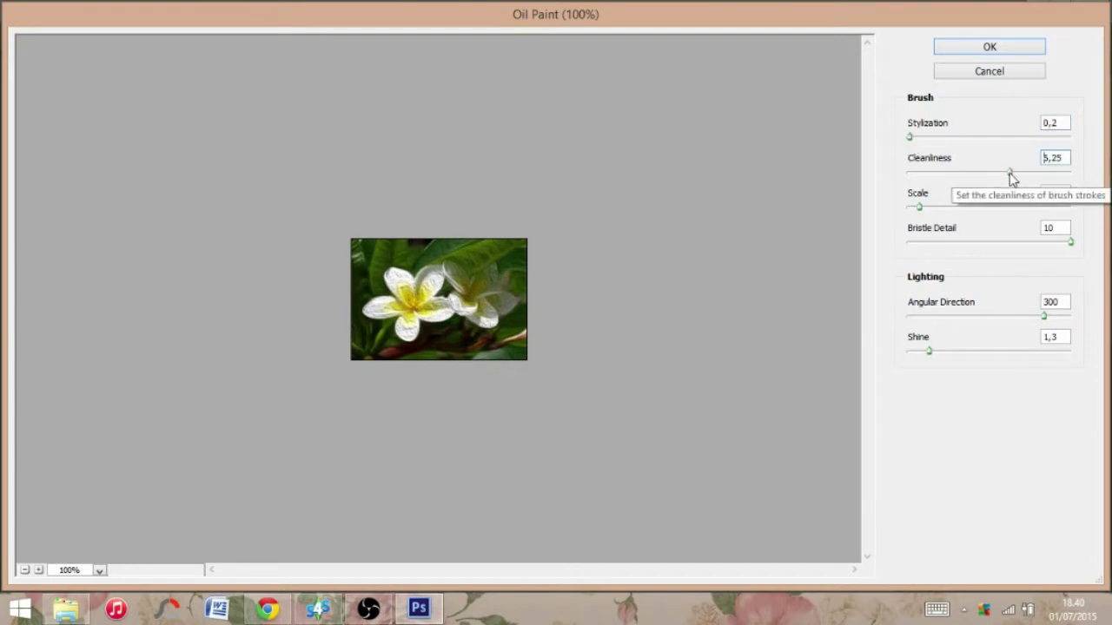
{"action": "left_click_drag", "start_coordinate": [919, 209], "coordinate": [914, 213]}
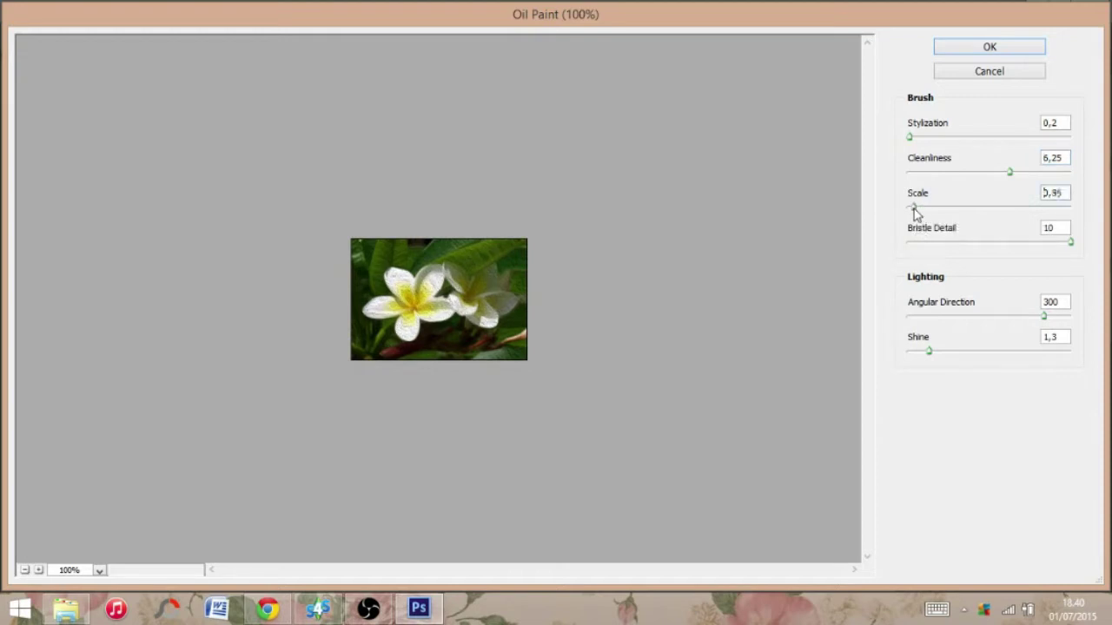
{"action": "left_click_drag", "start_coordinate": [947, 212], "coordinate": [1009, 217]}
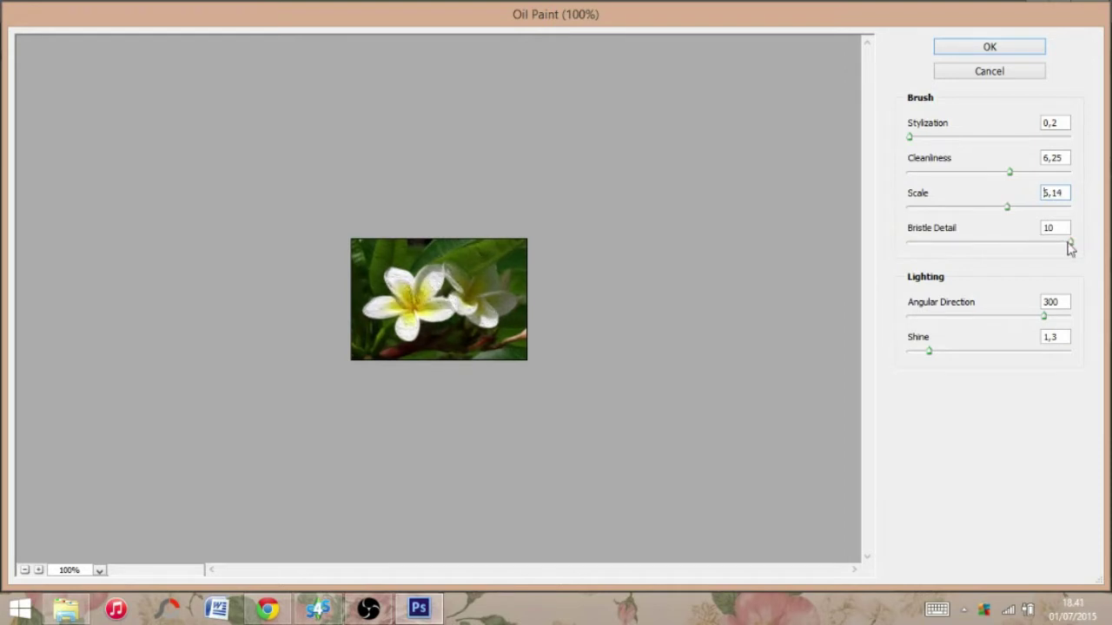
{"action": "left_click_drag", "start_coordinate": [1049, 320], "coordinate": [923, 352]}
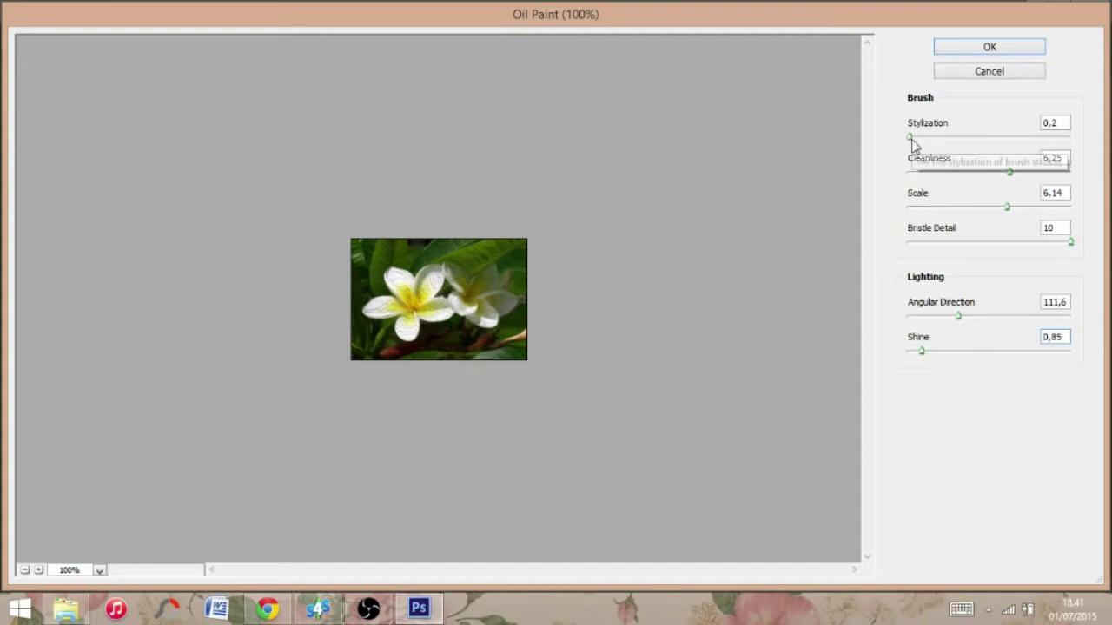
- Try stronger Oil Paint stylization, settle on about 0.79, and apply the filter to the flower photo
{"action": "left_click_drag", "start_coordinate": [910, 136], "coordinate": [1031, 138]}
{"action": "key", "text": "Up"}
{"action": "key", "text": "Up"}
{"action": "key", "text": "Up"}
{"action": "key", "text": "Up"}
{"action": "key", "text": "Up"}
{"action": "key", "text": "Up"}
{"action": "key", "text": "Up"}
{"action": "key", "text": "Up"}
{"action": "key", "text": "Up"}
{"action": "key", "text": "Up"}
{"action": "key", "text": "Up"}
{"action": "key", "text": "Up"}
{"action": "key", "text": "Up"}
{"action": "key", "text": "Up"}
{"action": "key", "text": "Up"}
{"action": "key", "text": "Up"}
{"action": "key", "text": "Up"}
{"action": "key", "text": "Up"}
{"action": "key", "text": "Up"}
{"action": "key", "text": "Up"}
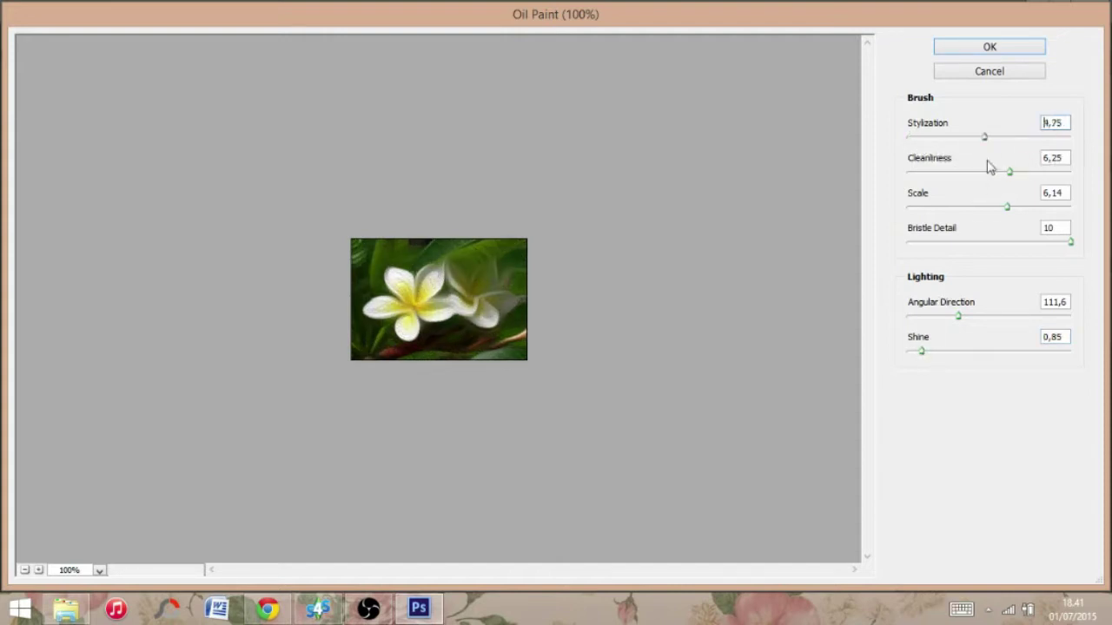
{"action": "left_click_drag", "start_coordinate": [1070, 136], "coordinate": [915, 145]}
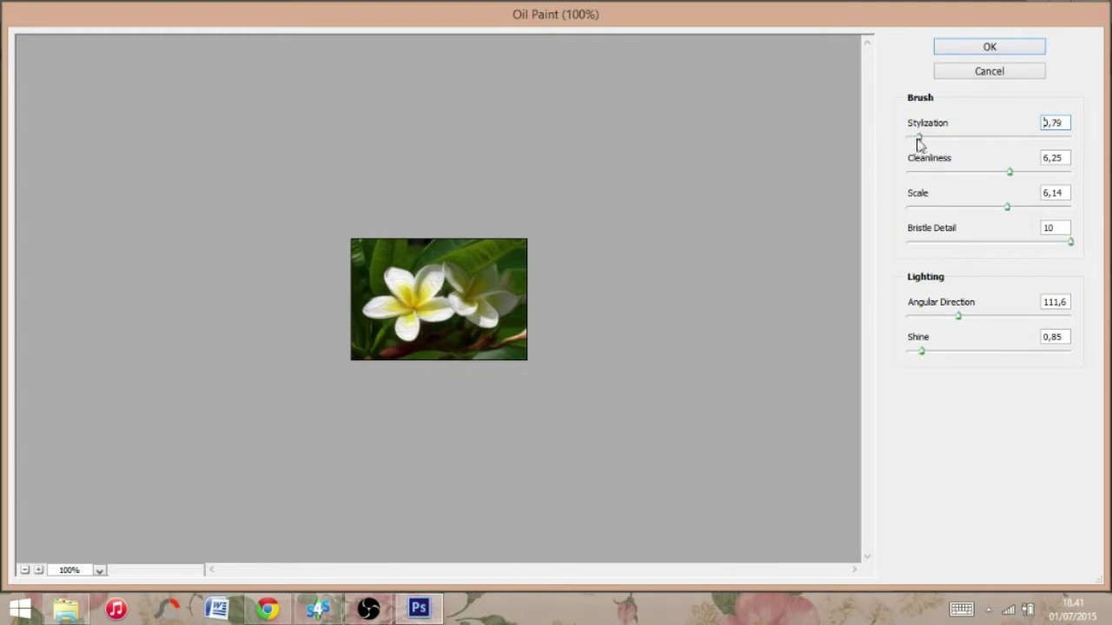
{"action": "left_click", "coordinate": [1002, 46]}
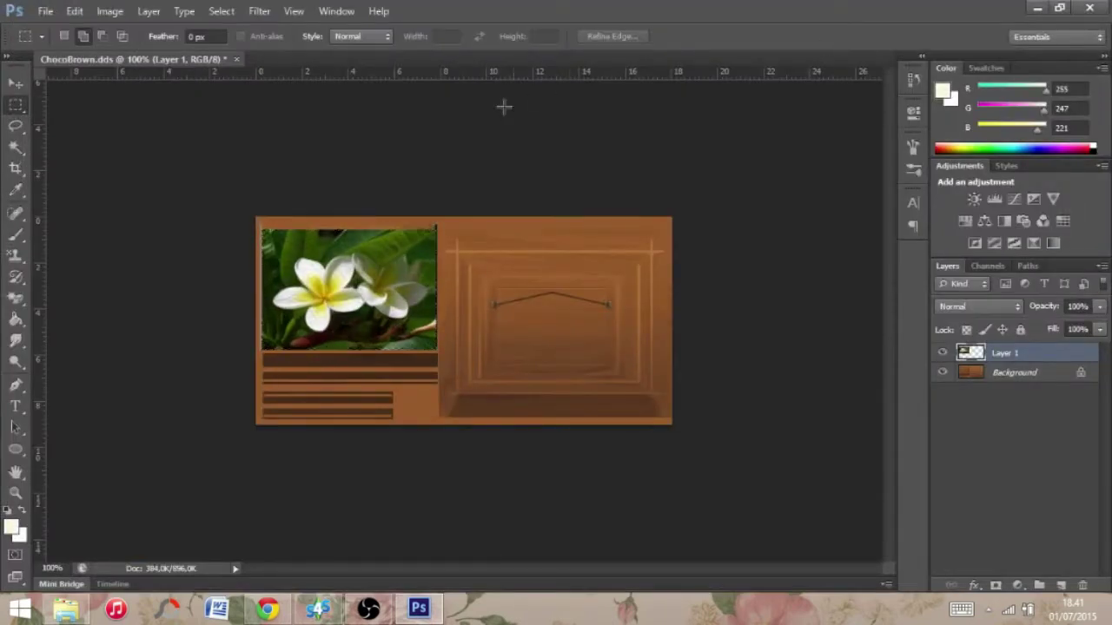
- Scale the flower photo to about 96.73% width and 98.65% height, pulling in its right and lower edges, and apply the transform
{"action": "key", "text": "ctrl+plus"}
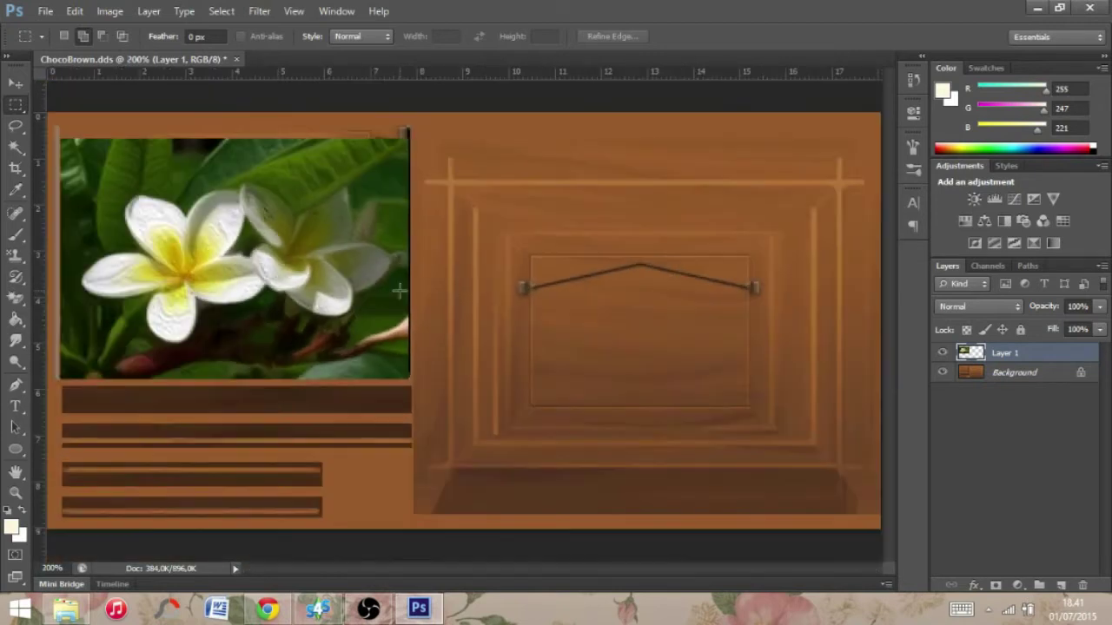
{"action": "key", "text": "v"}
{"action": "left_click_drag", "start_coordinate": [405, 259], "coordinate": [399, 259]}
{"action": "left_click_drag", "start_coordinate": [399, 377], "coordinate": [398, 376]}
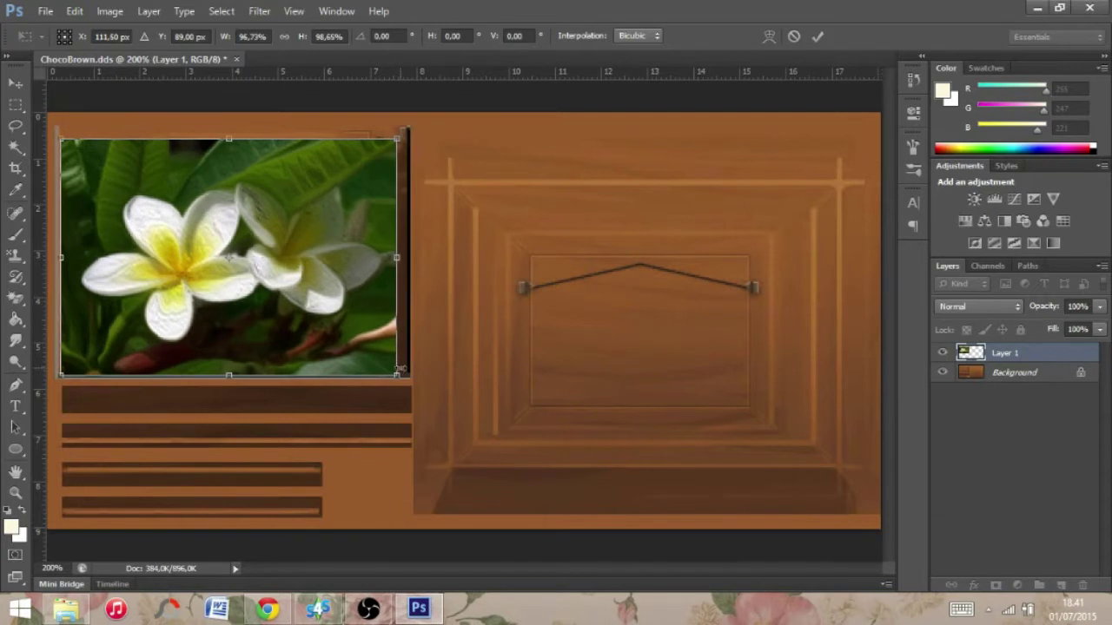
{"action": "left_click", "coordinate": [815, 37]}
- Save the texture in D3D/DDS format over ChocoBrown.dds in the Electronic Arts folder, using DXT1 without alpha and generated MIP maps
{"action": "left_click", "coordinate": [45, 10]}
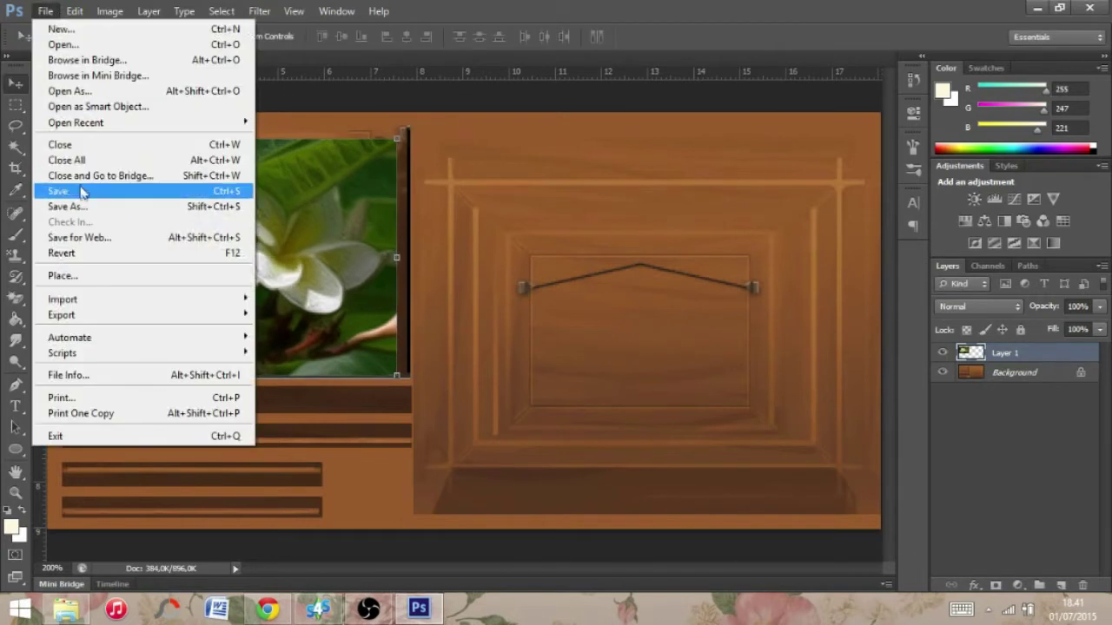
{"action": "left_click", "coordinate": [76, 191]}
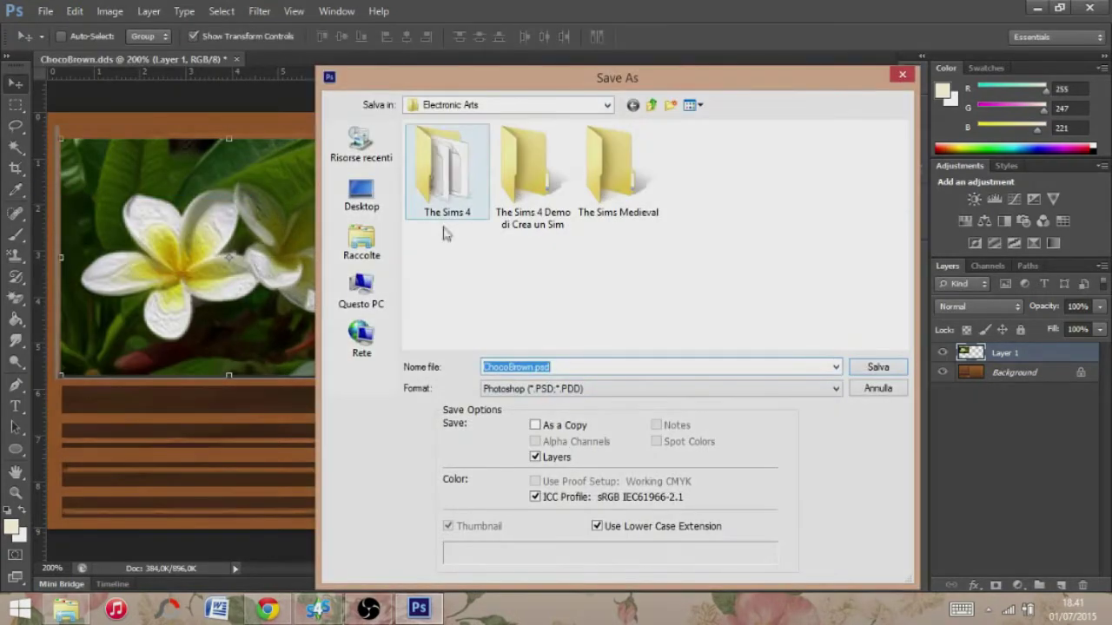
{"action": "left_click", "coordinate": [533, 367]}
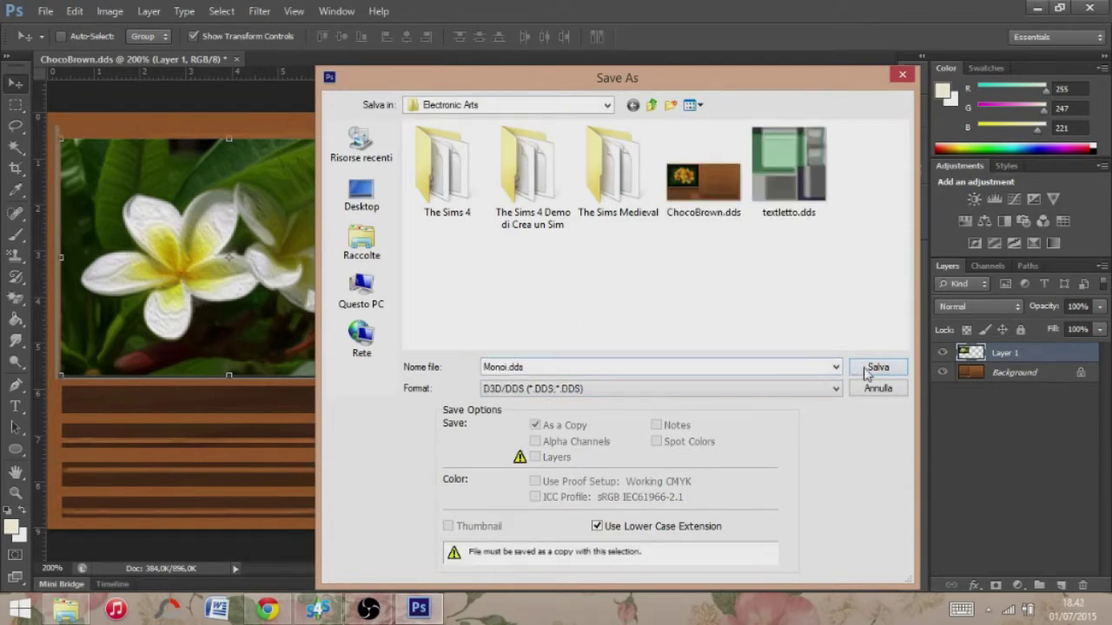
{"action": "left_click", "coordinate": [714, 193]}
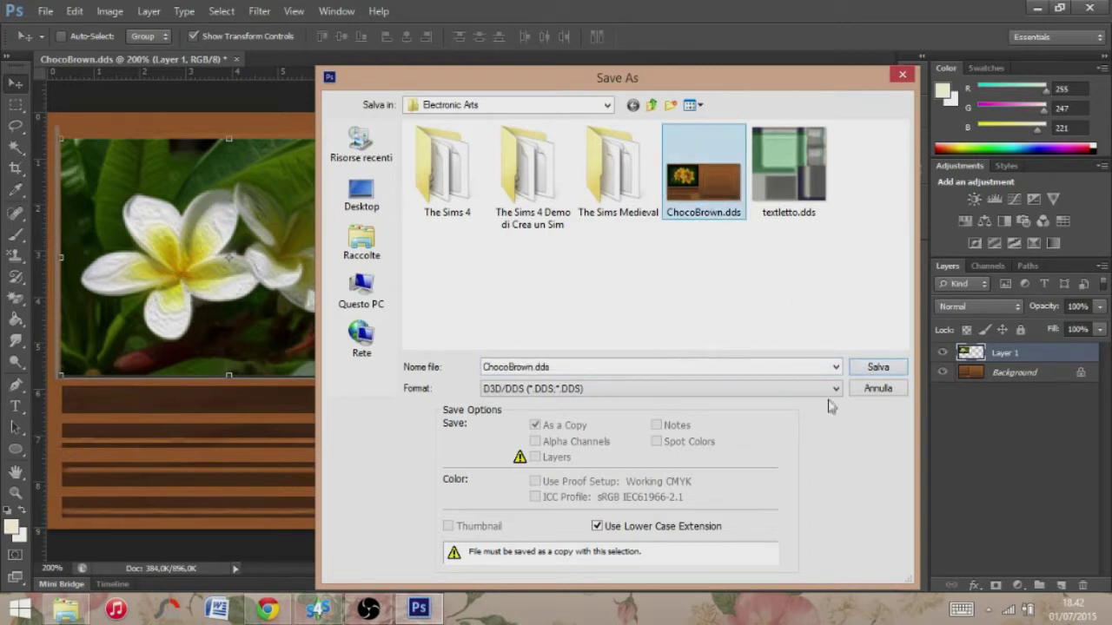
{"action": "left_click", "coordinate": [878, 368]}
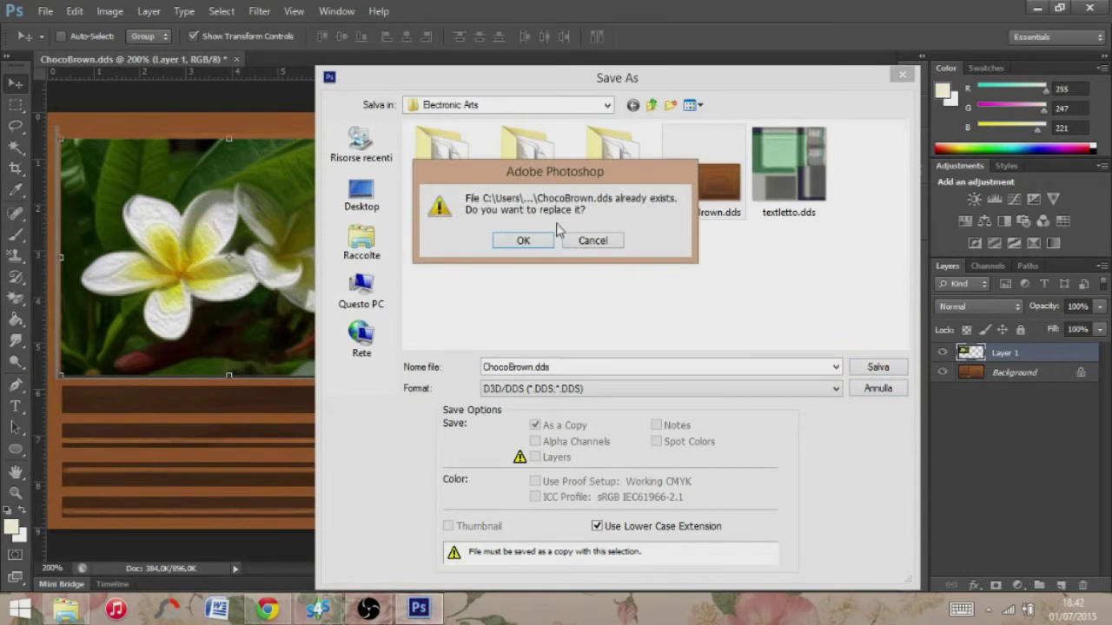
{"action": "left_click", "coordinate": [545, 241]}
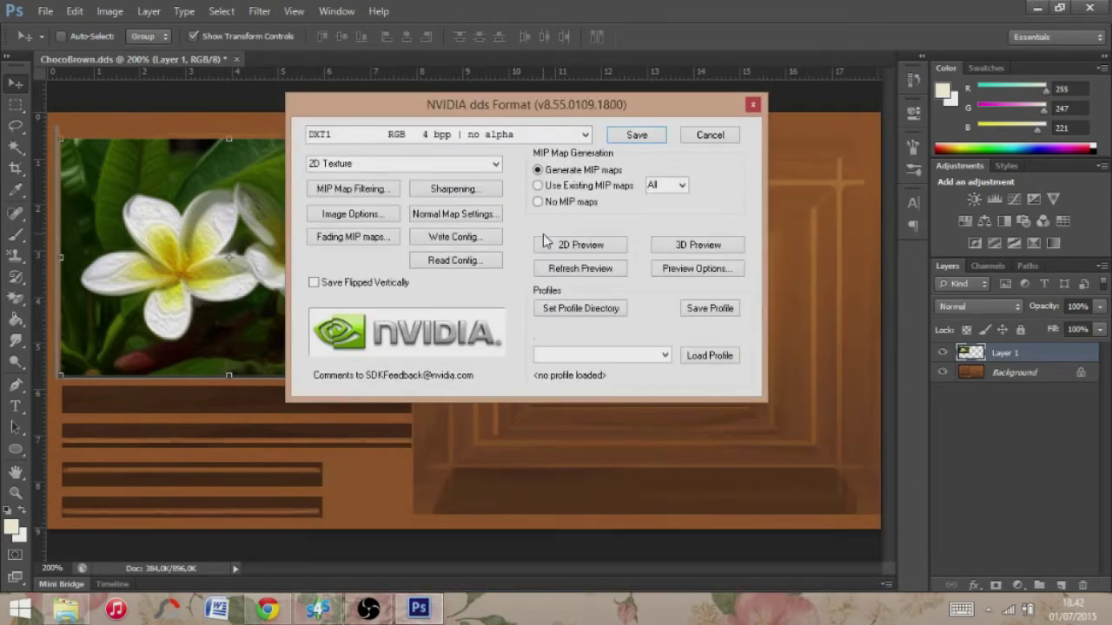
{"action": "left_click", "coordinate": [639, 137]}
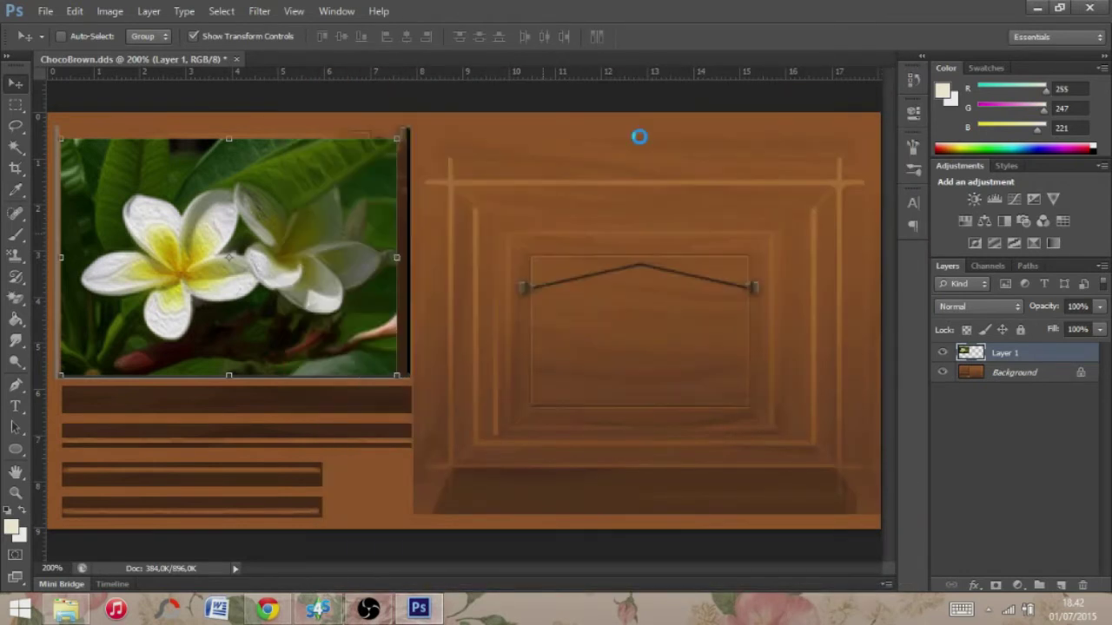
- Switch to Sims 4 Studio, import ChocoBrown.dds as the brown swatch's texture, and check the painting up close
{"action": "left_click", "coordinate": [408, 613]}
{"action": "left_click", "coordinate": [317, 609]}
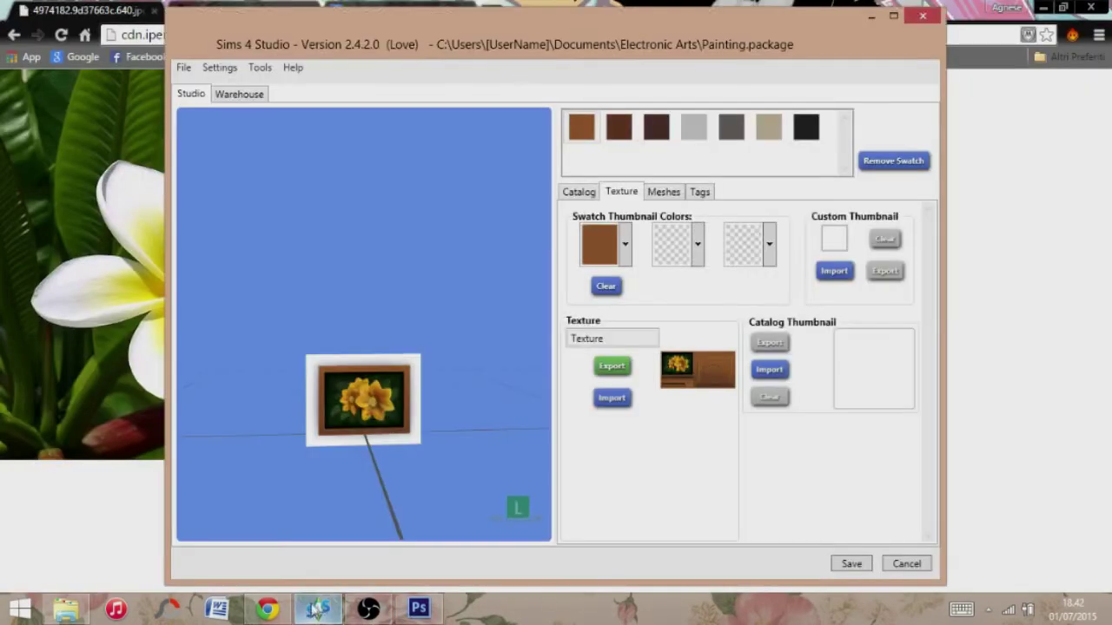
{"action": "left_click", "coordinate": [613, 399]}
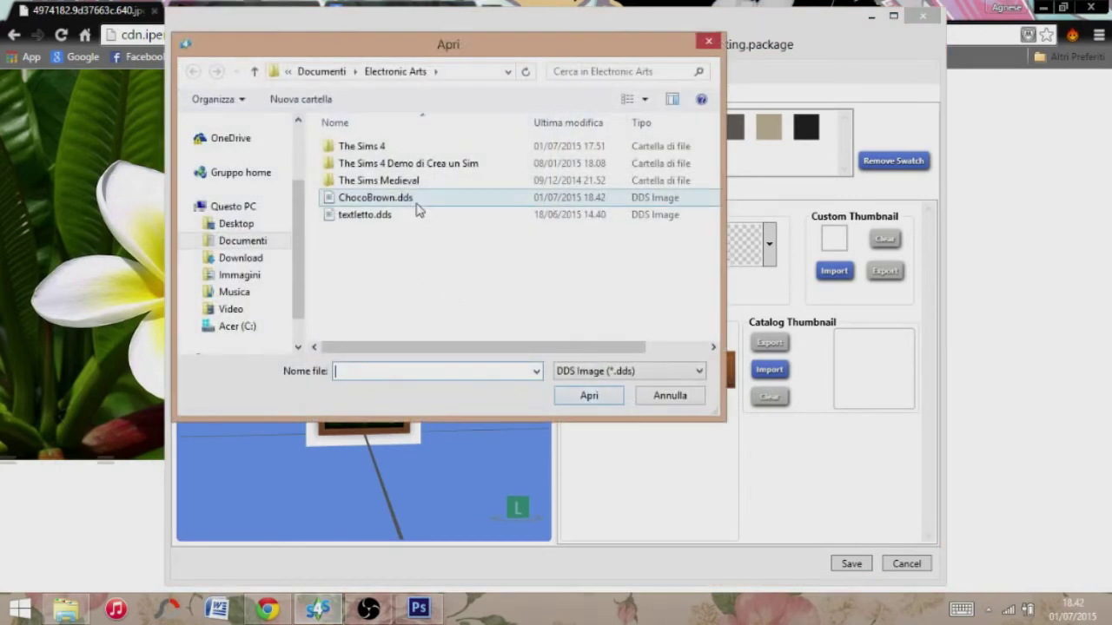
{"action": "double_click", "coordinate": [416, 202]}
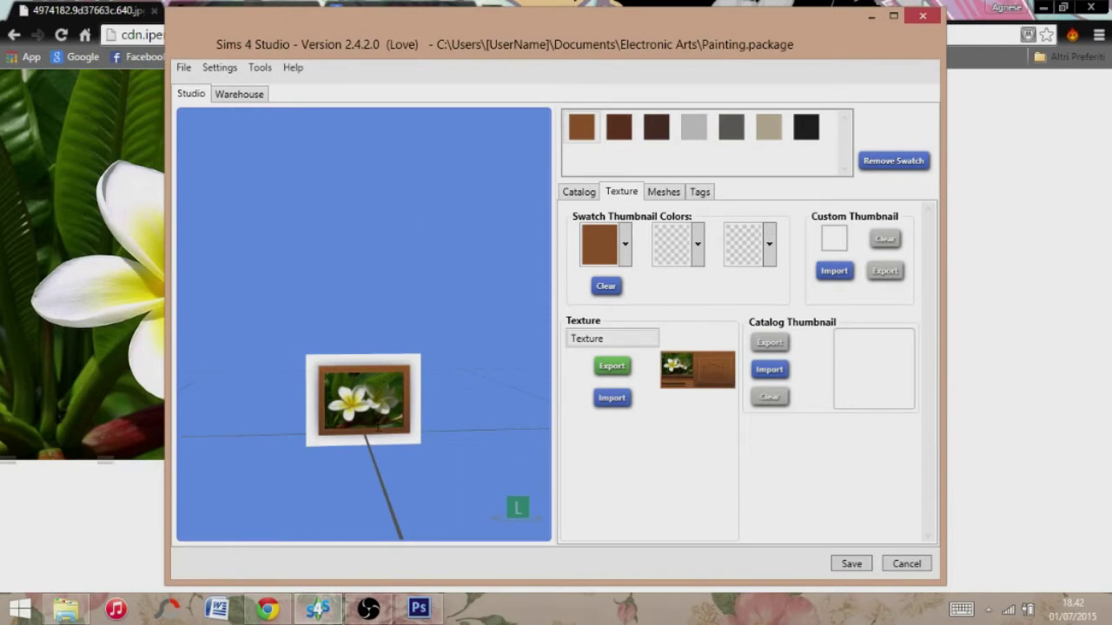
{"action": "scroll", "coordinate": [376, 425], "scroll_direction": "up", "scroll_amount": 3}
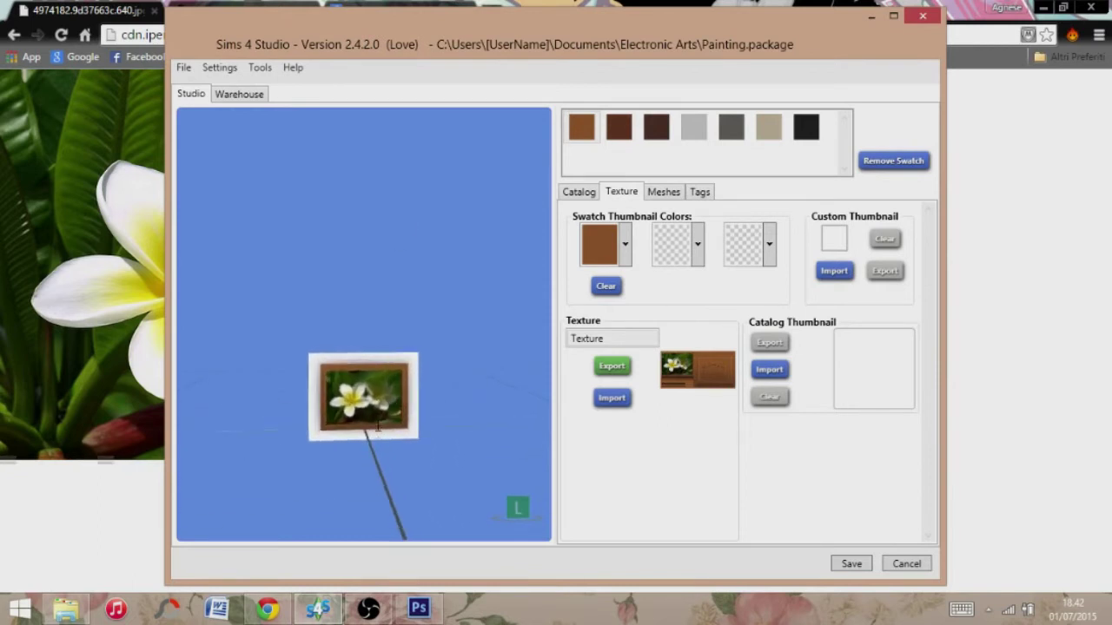
{"action": "scroll", "coordinate": [377, 424], "scroll_direction": "up", "scroll_amount": 3}
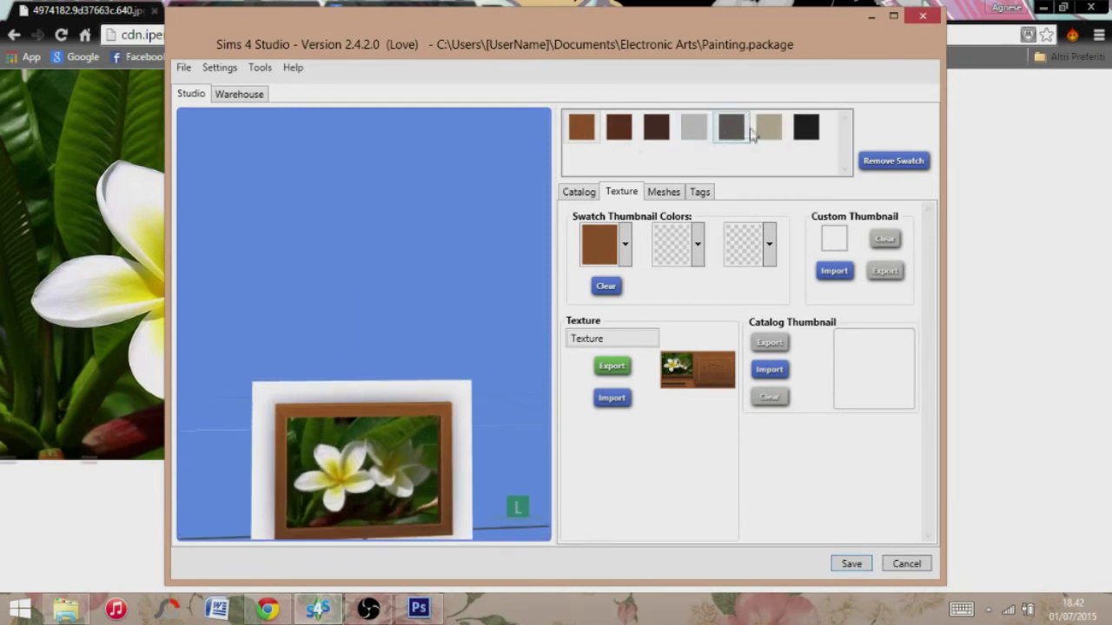
- Preview the painting's beige and black frame swatches
{"action": "left_click", "coordinate": [769, 135]}
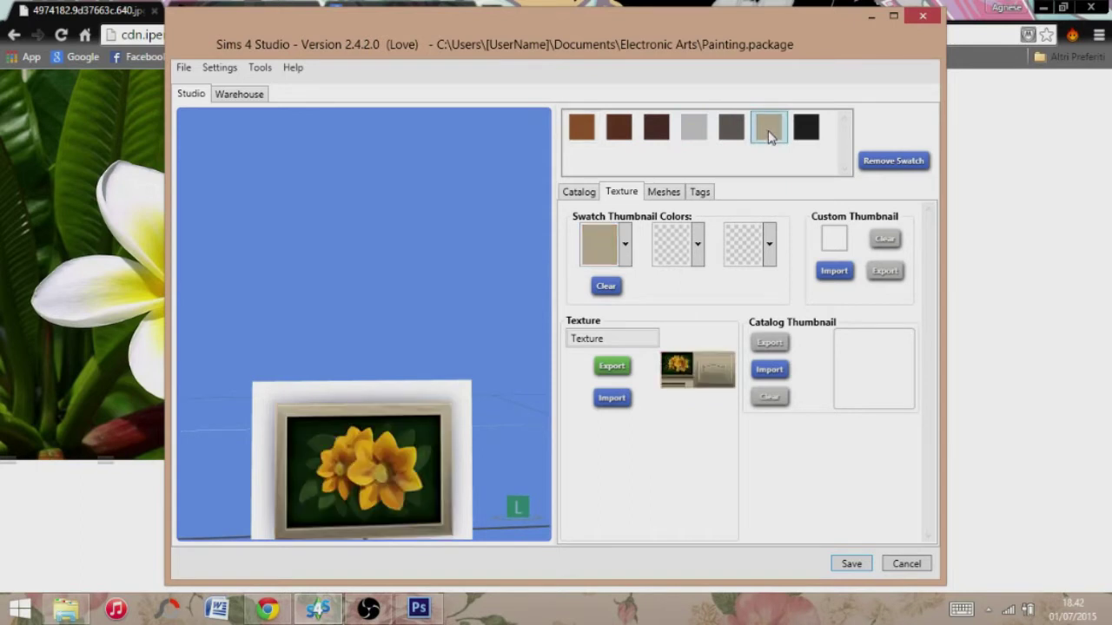
{"action": "left_click", "coordinate": [807, 132]}
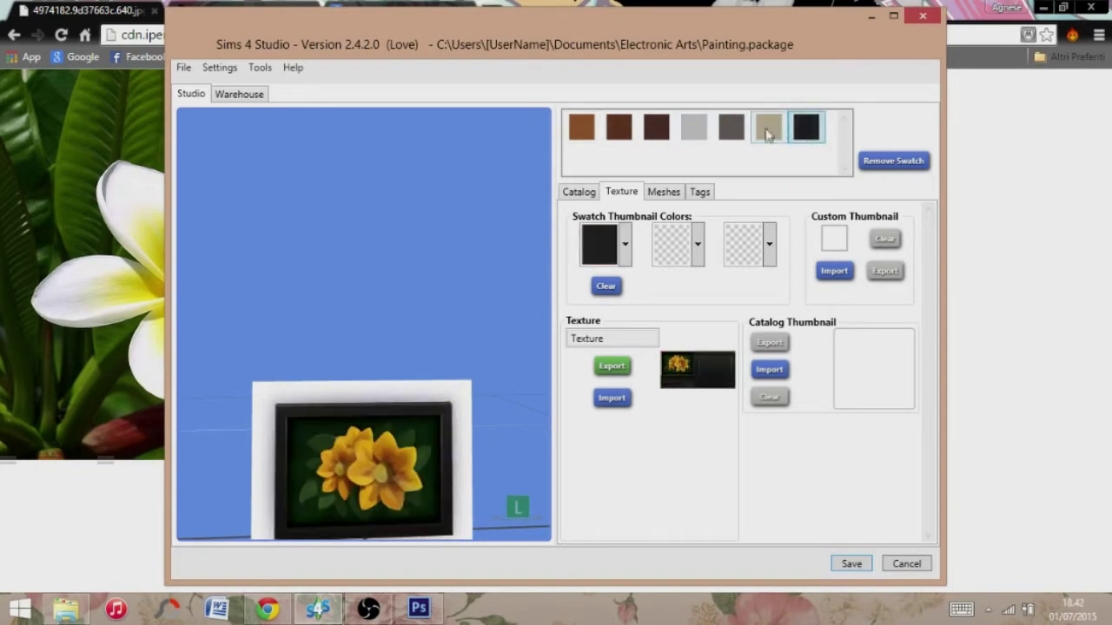
{"action": "left_click", "coordinate": [769, 135]}
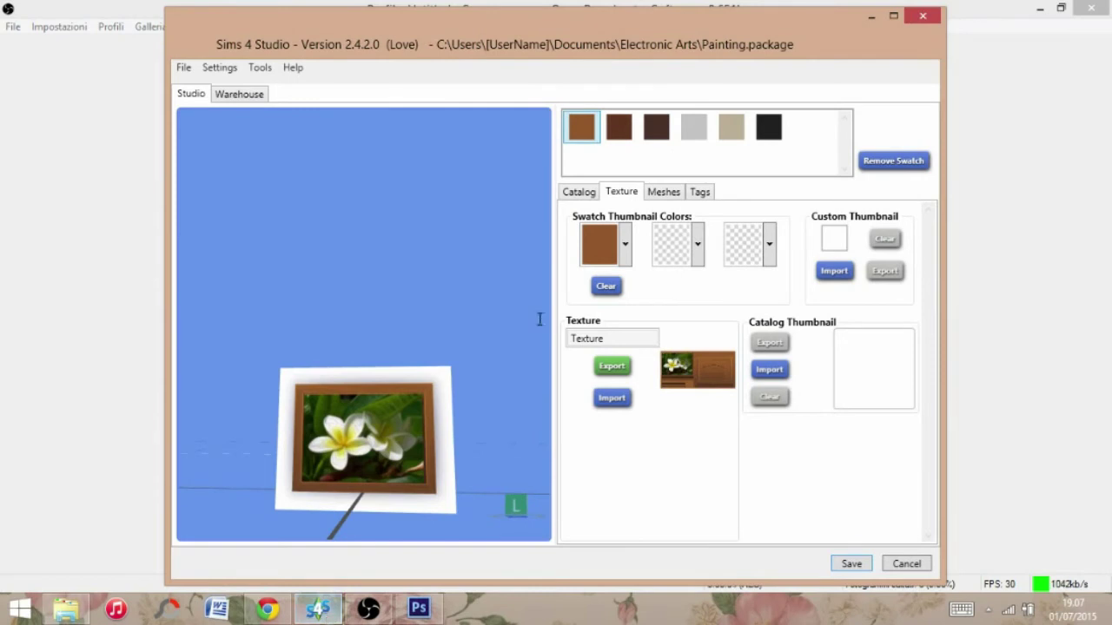
- Review the flower pictures on the reddish-brown, dark brown, light grey, beige and black swatches of the painting
{"action": "left_click", "coordinate": [615, 139]}
{"action": "left_click", "coordinate": [657, 127]}
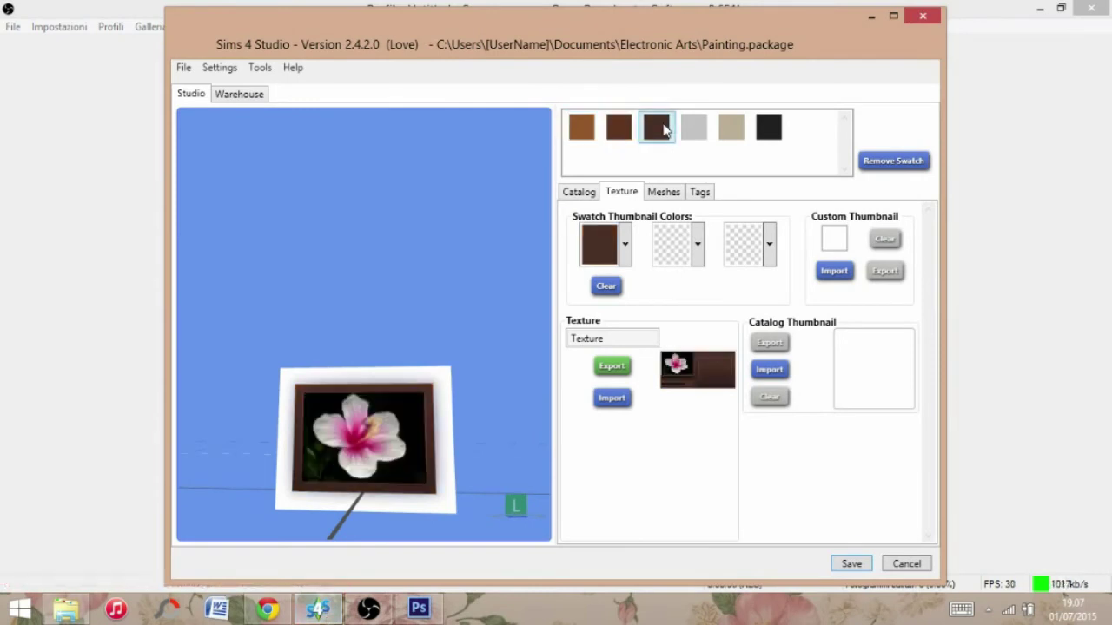
{"action": "left_click", "coordinate": [693, 127]}
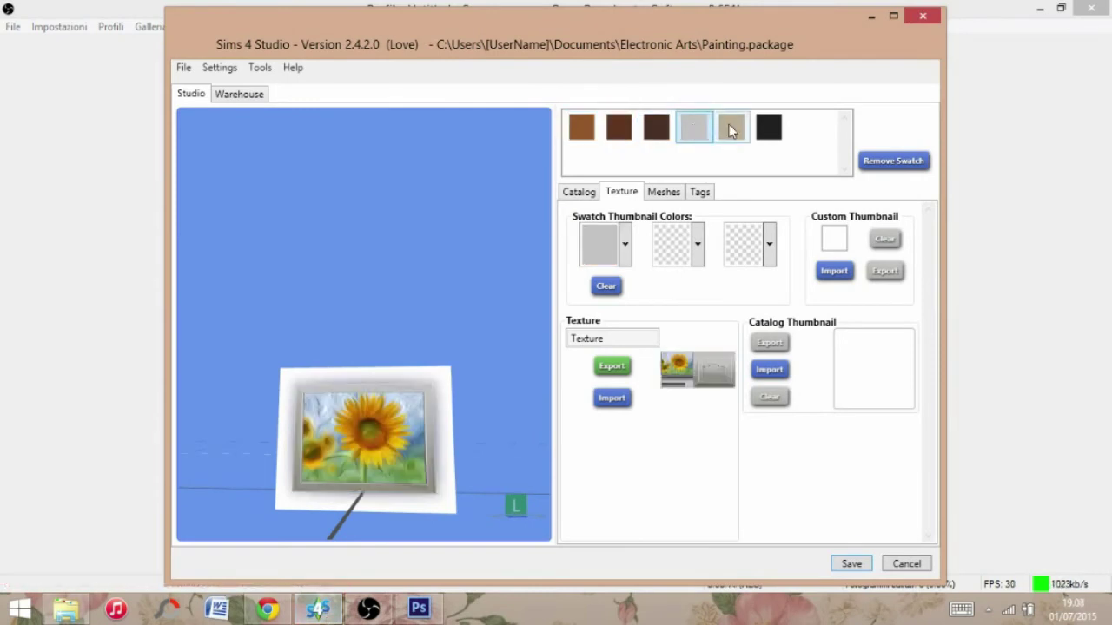
{"action": "left_click", "coordinate": [729, 128]}
{"action": "left_click", "coordinate": [766, 130]}
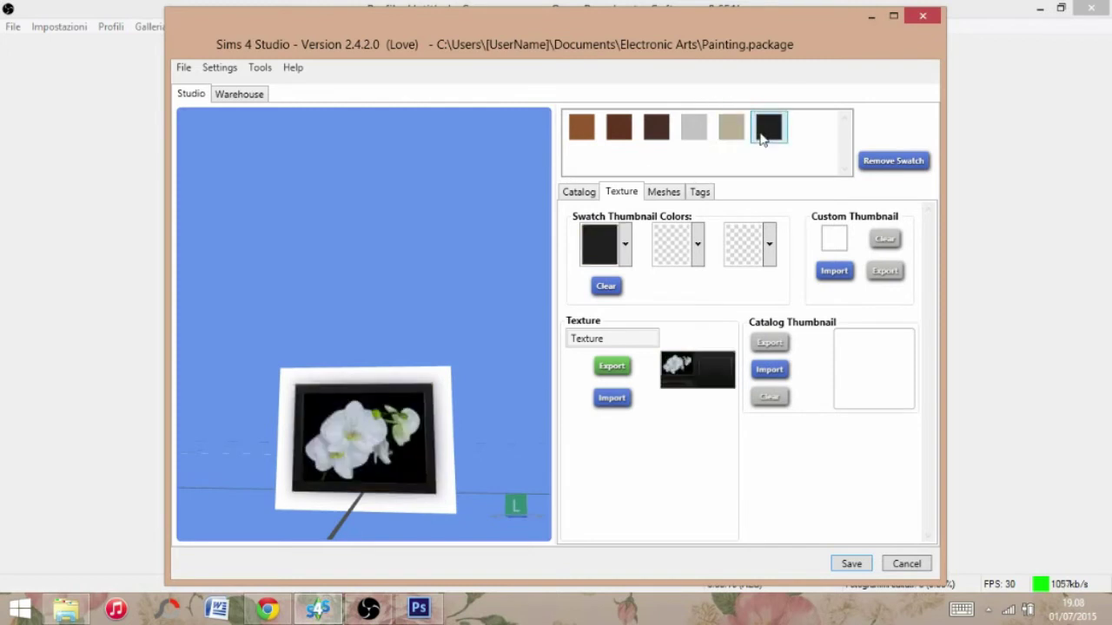
- Review the painting's catalog details, texture, mesh and tags, and compare the colour tags of the brown and grey swatches
{"action": "left_click", "coordinate": [579, 192]}
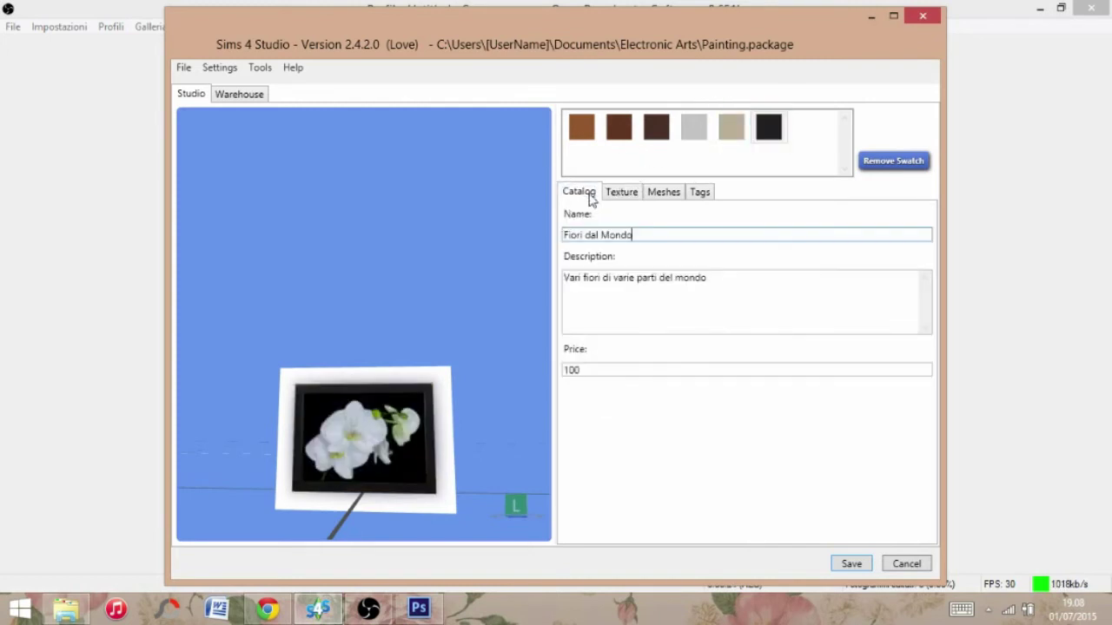
{"action": "left_click", "coordinate": [622, 193]}
{"action": "left_click", "coordinate": [662, 192]}
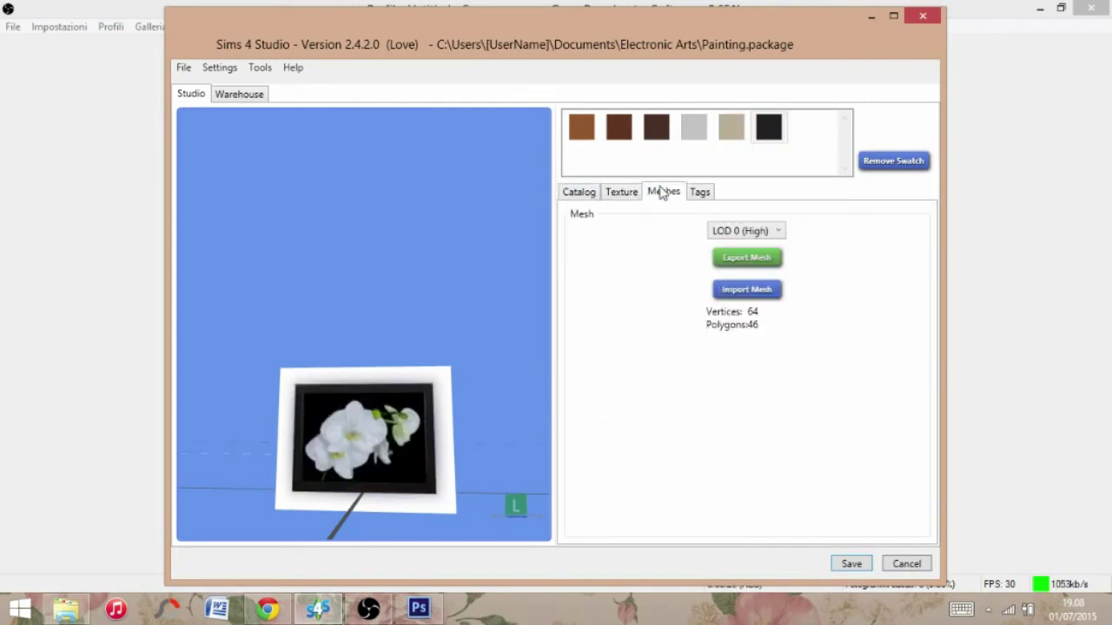
{"action": "left_click", "coordinate": [697, 193]}
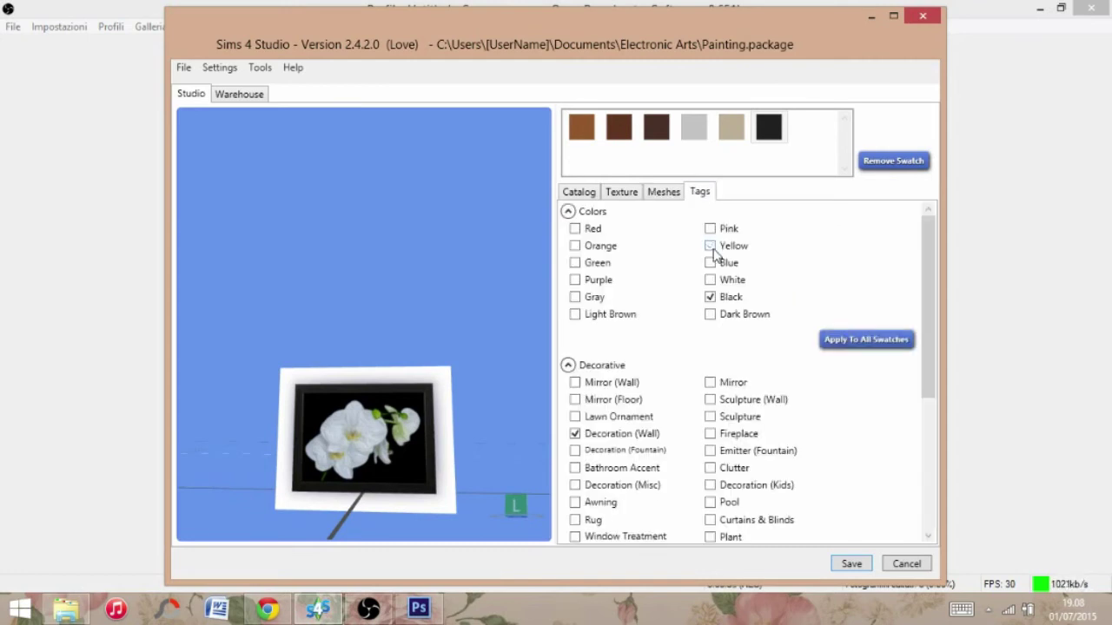
{"action": "left_click", "coordinate": [581, 127]}
{"action": "left_click", "coordinate": [625, 132]}
{"action": "left_click", "coordinate": [658, 128]}
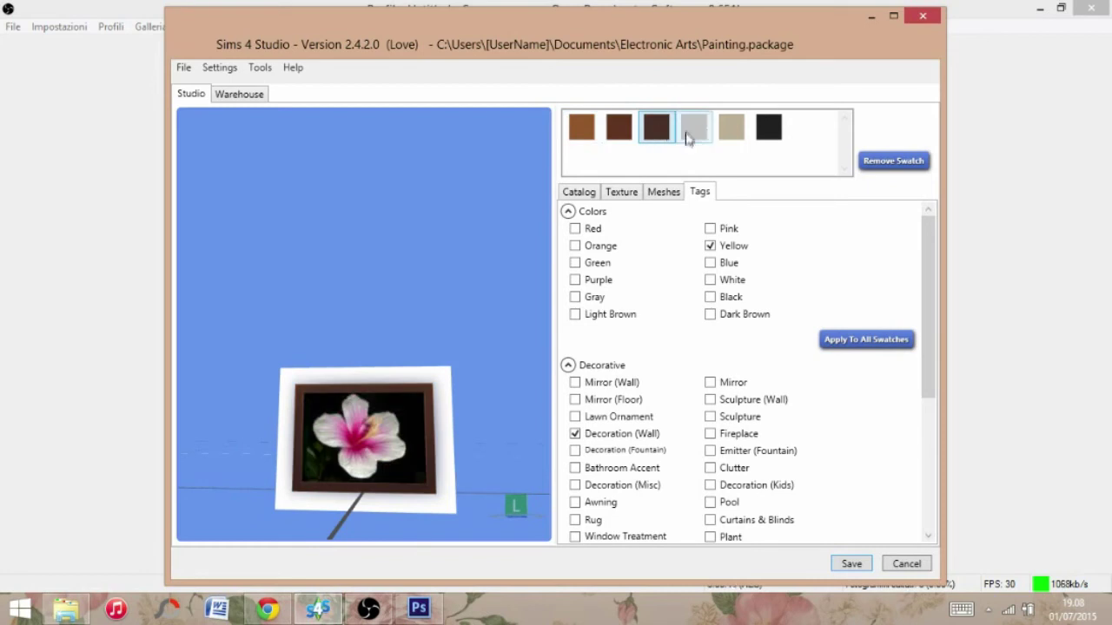
{"action": "left_click", "coordinate": [692, 130]}
- Set the light brown swatch's colour tags to Light Brown and White, clearing the Yellow tag
{"action": "left_click", "coordinate": [571, 132]}
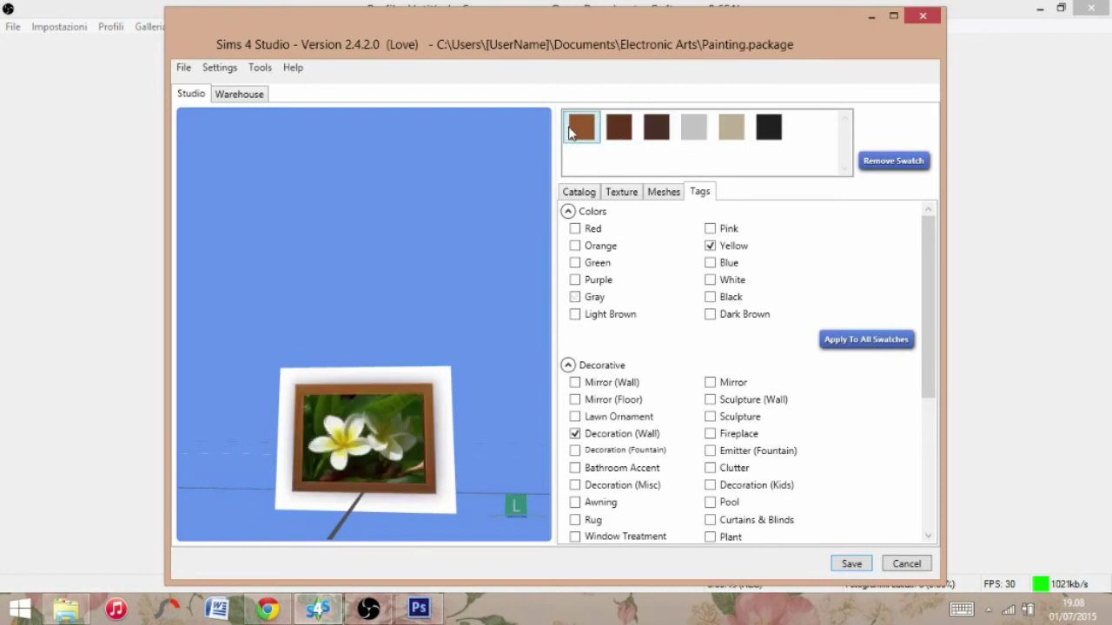
{"action": "left_click", "coordinate": [629, 318]}
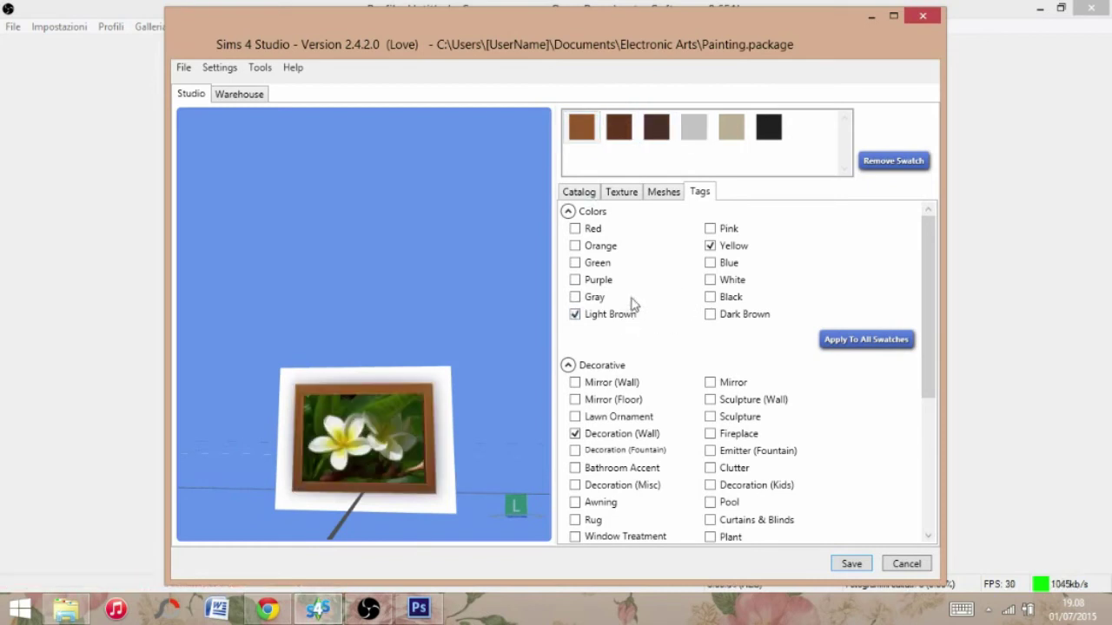
{"action": "left_click", "coordinate": [709, 246]}
{"action": "left_click", "coordinate": [710, 280]}
- Check the remaining tag categories, including Function, and save the painting package
{"action": "scroll", "coordinate": [631, 345], "scroll_direction": "down", "scroll_amount": 3}
{"action": "scroll", "coordinate": [722, 367], "scroll_direction": "down", "scroll_amount": 5}
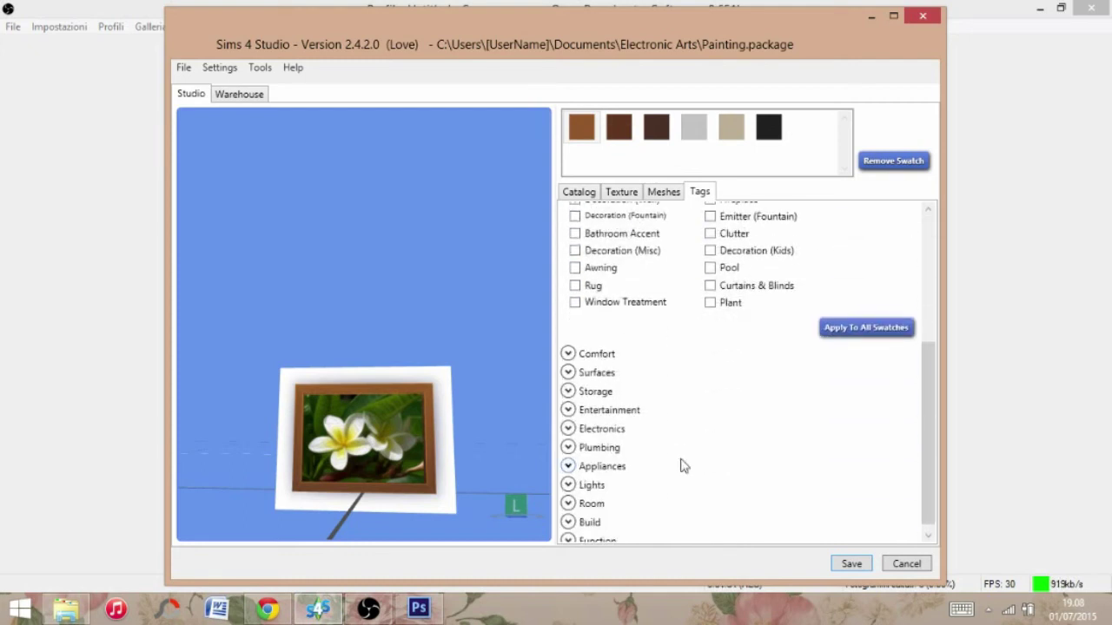
{"action": "left_click", "coordinate": [624, 542]}
{"action": "scroll", "coordinate": [608, 469], "scroll_direction": "down", "scroll_amount": 3}
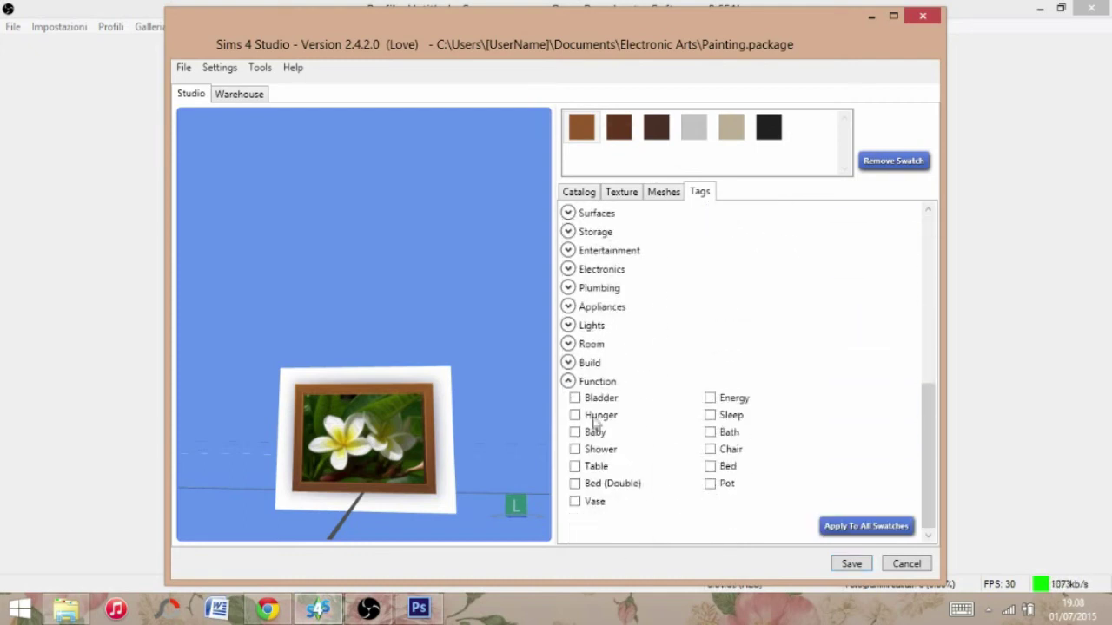
{"action": "left_click", "coordinate": [568, 382]}
{"action": "left_click", "coordinate": [852, 564]}
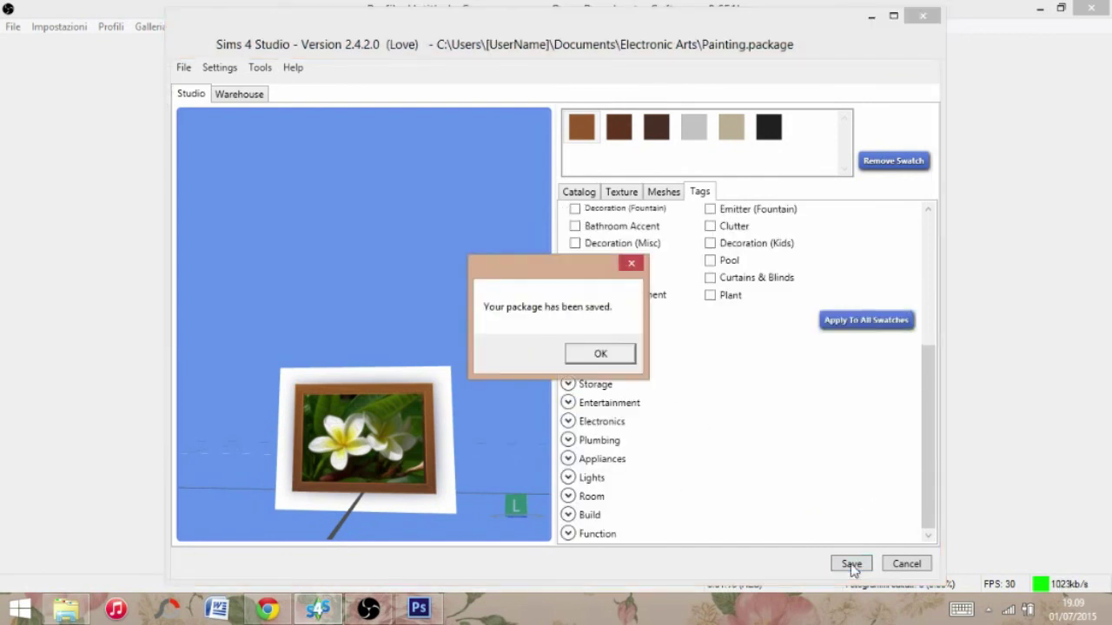
{"action": "left_click", "coordinate": [616, 358]}
- Switch to File Explorer and rename Painting.package in the Electronic Arts folder as FioriDalMondo.package
{"action": "left_click", "coordinate": [67, 609]}
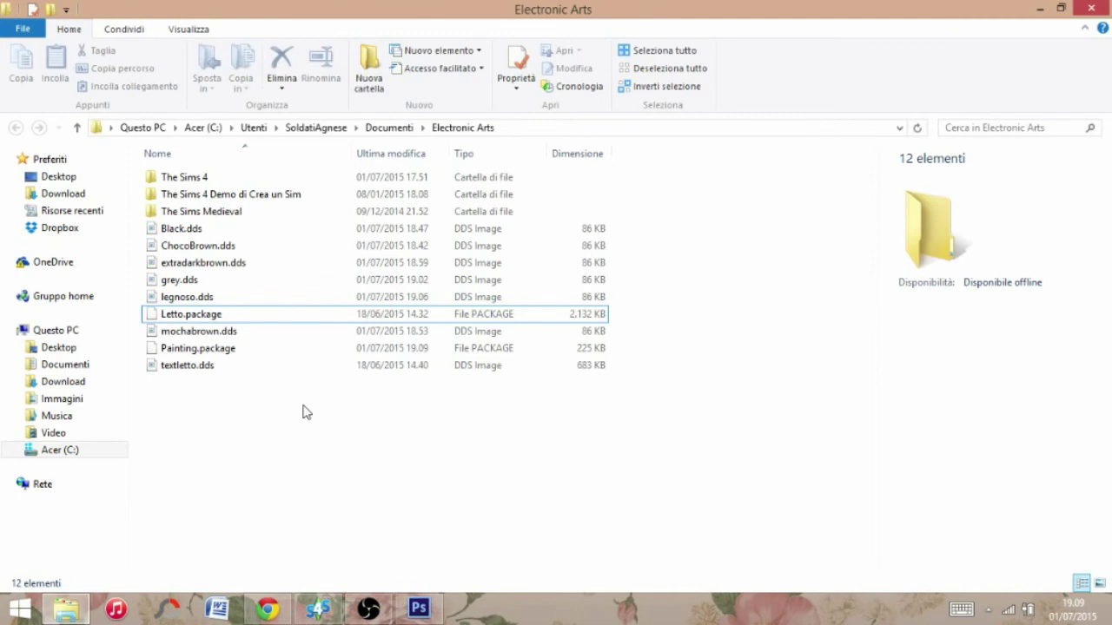
{"action": "left_click", "coordinate": [323, 351]}
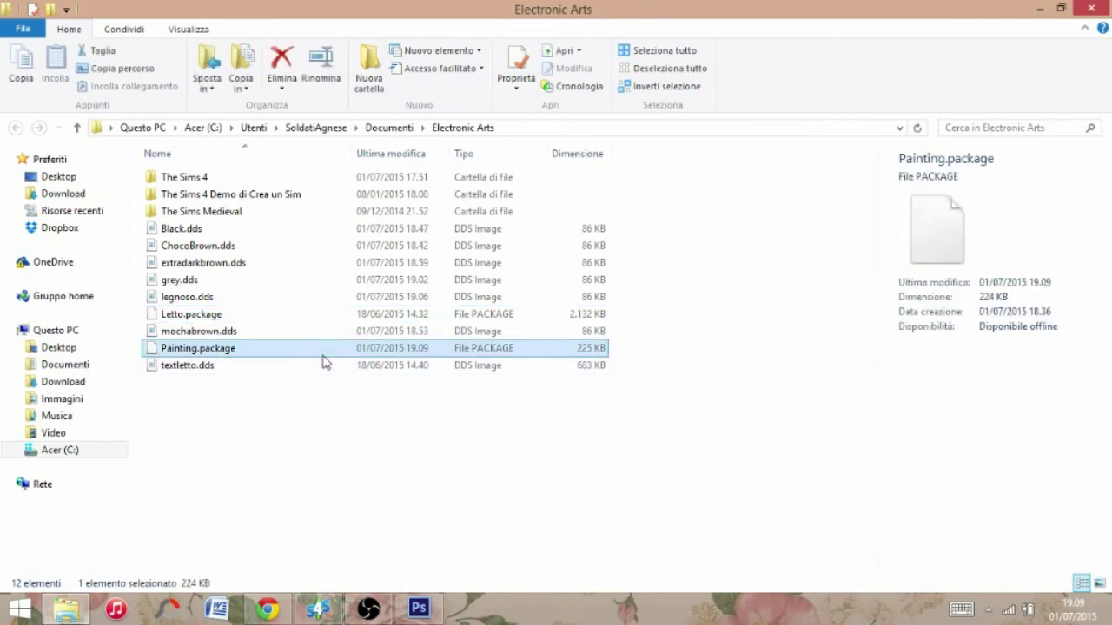
{"action": "left_click", "coordinate": [183, 349]}
{"action": "type", "text": "FioriDalMondo.package"}
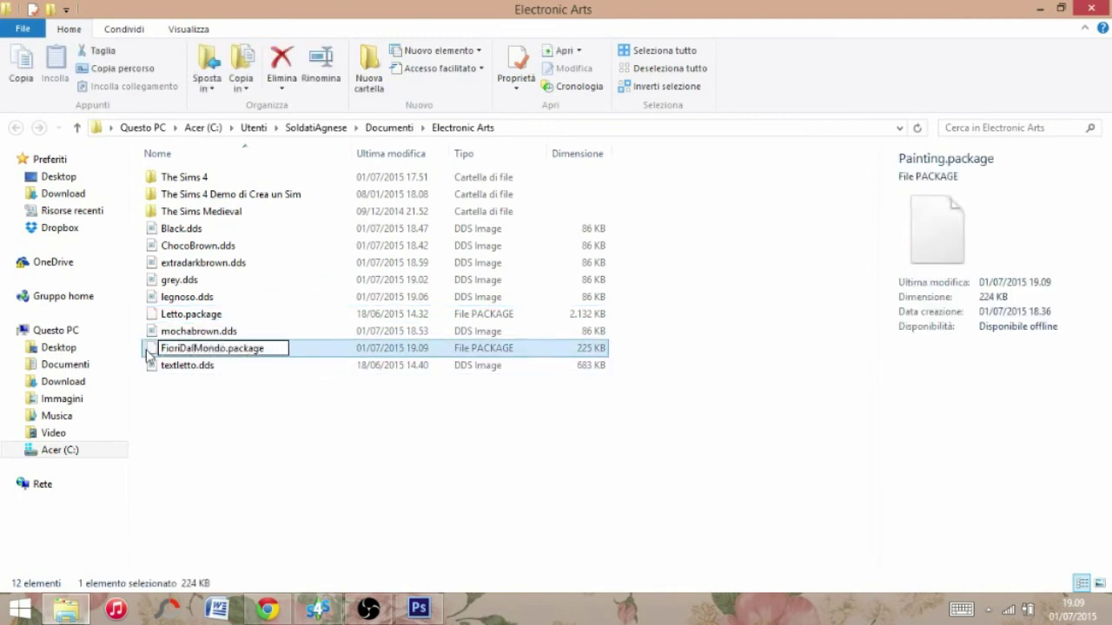
{"action": "key", "text": "Return"}
- Cut FioriDalMondo.package from the Electronic Arts folder
{"action": "right_click", "coordinate": [215, 280]}
{"action": "left_click", "coordinate": [280, 481]}
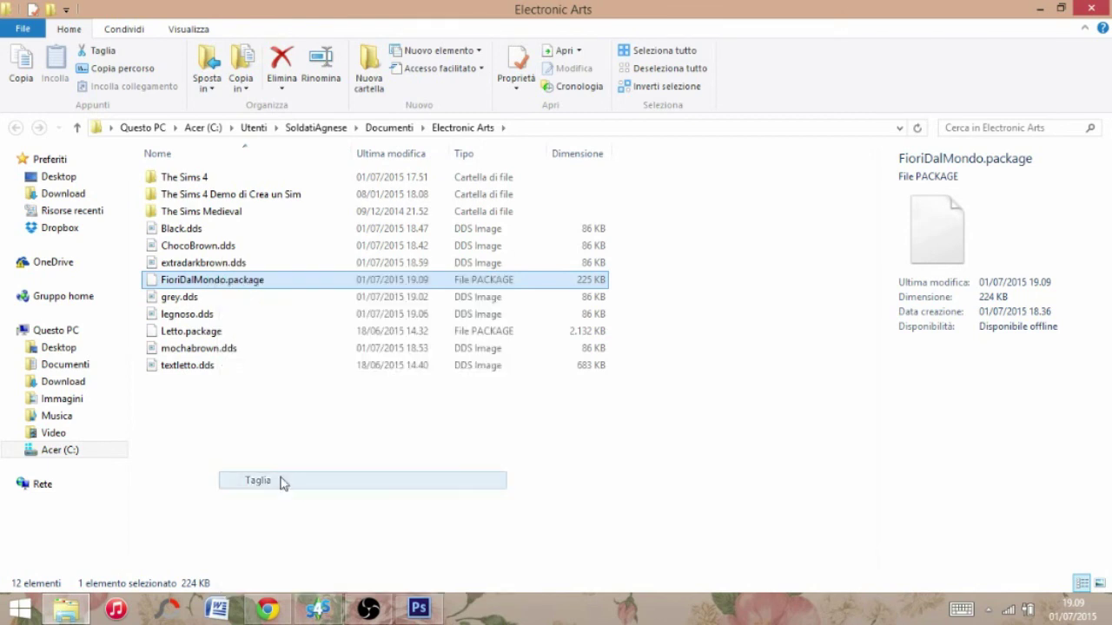